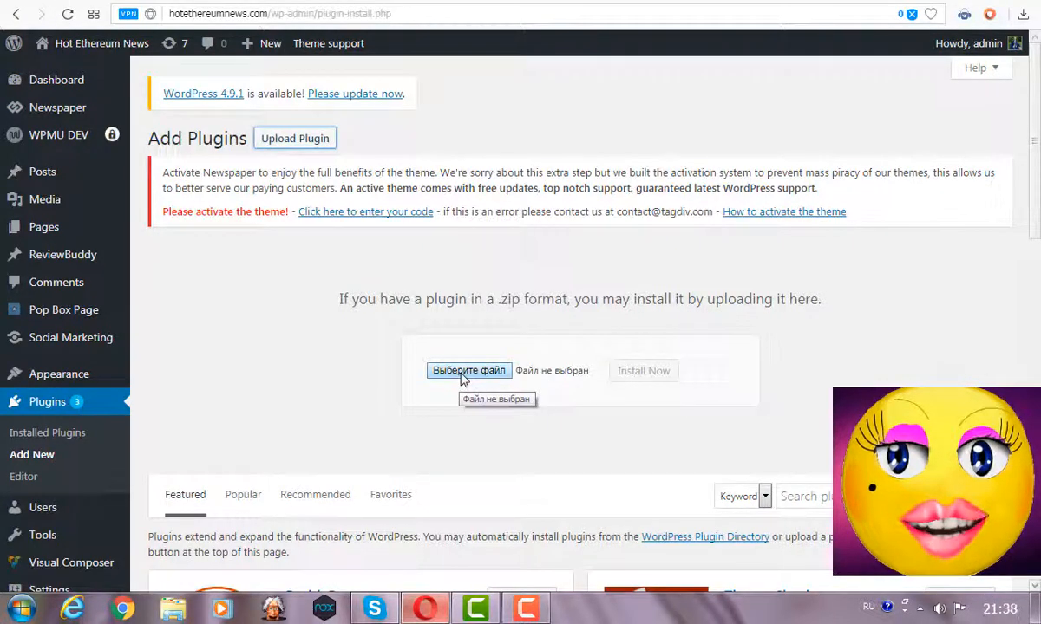
Choose the WP Testimony Plus plugin zip file for upload on the Add Plugins page.
{"action": "left_click", "coordinate": [464, 379]}
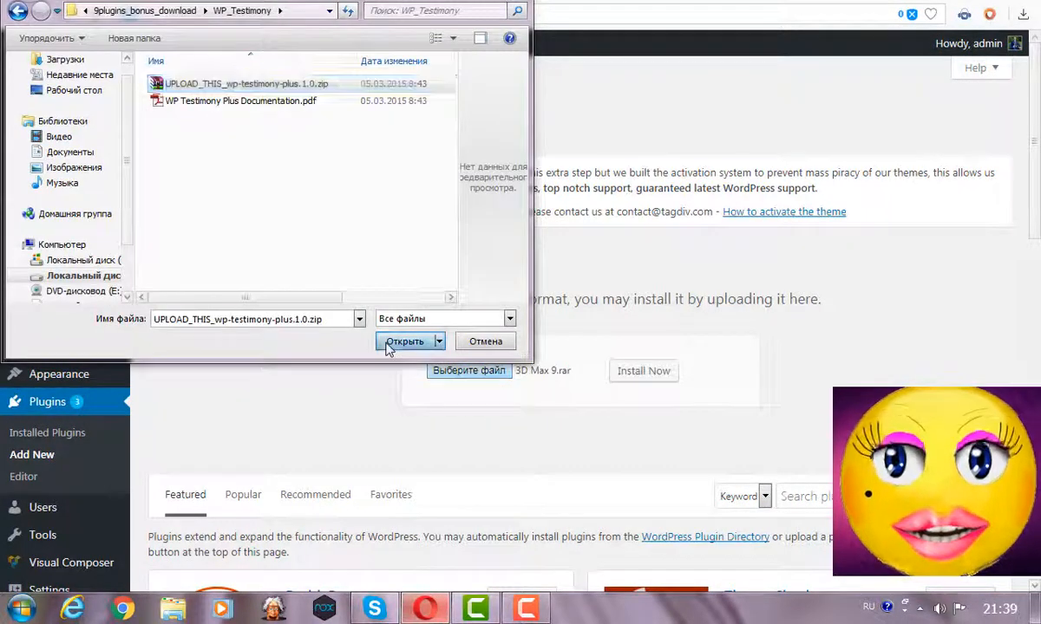
{"action": "left_click", "coordinate": [402, 341]}
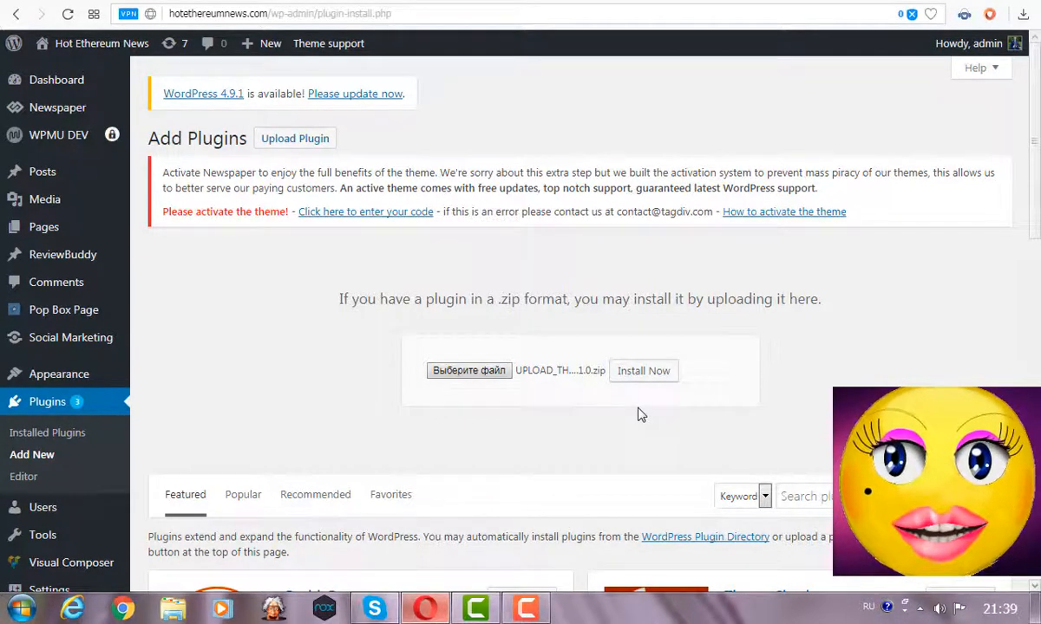
{"action": "scroll", "coordinate": [640, 414], "scroll_direction": "down", "scroll_amount": 5}
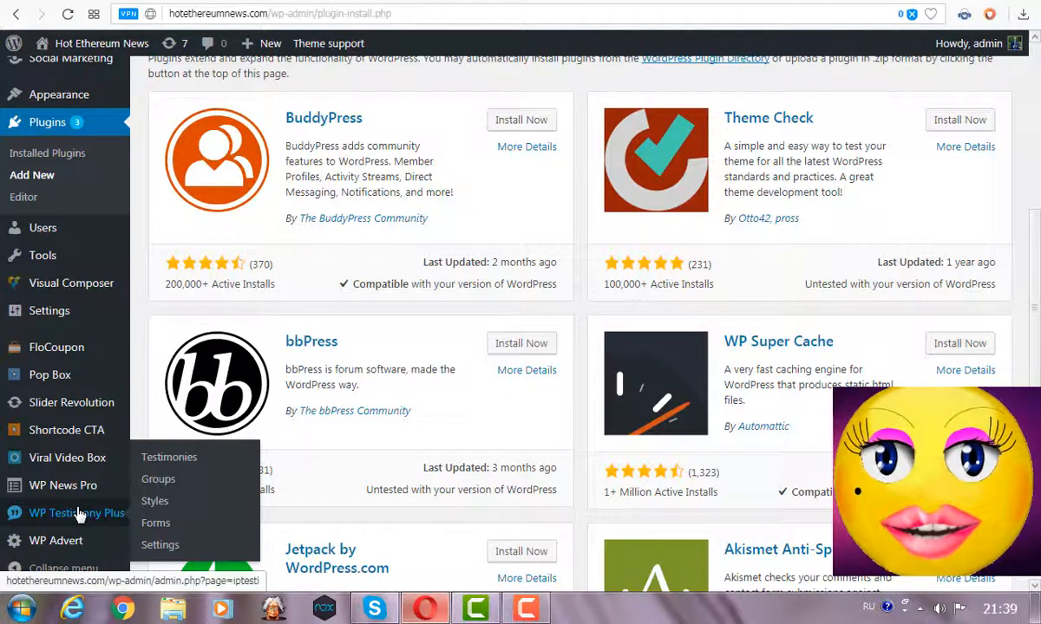
Add a WP Testimony Plus group titled aple2 with description fruit and order 1.
{"action": "left_click", "coordinate": [78, 514]}
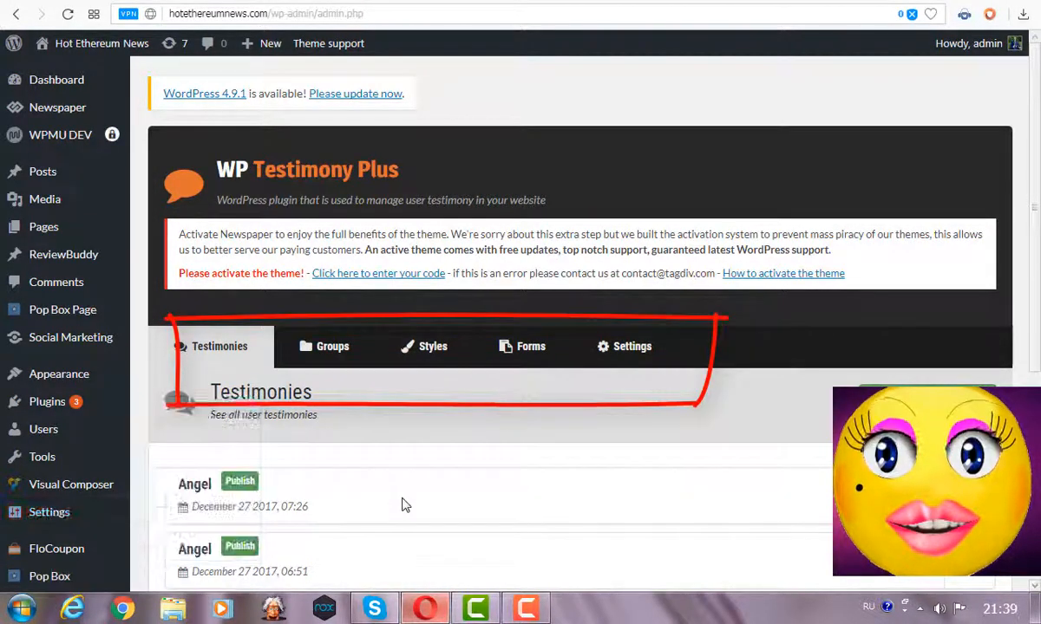
{"action": "left_click", "coordinate": [321, 349]}
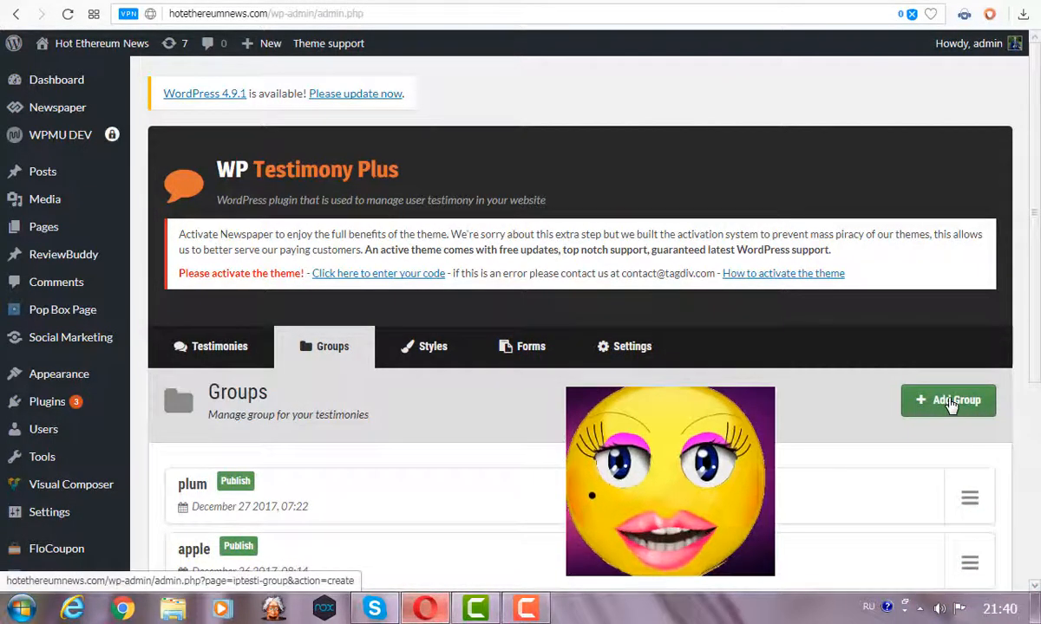
{"action": "left_click", "coordinate": [952, 402]}
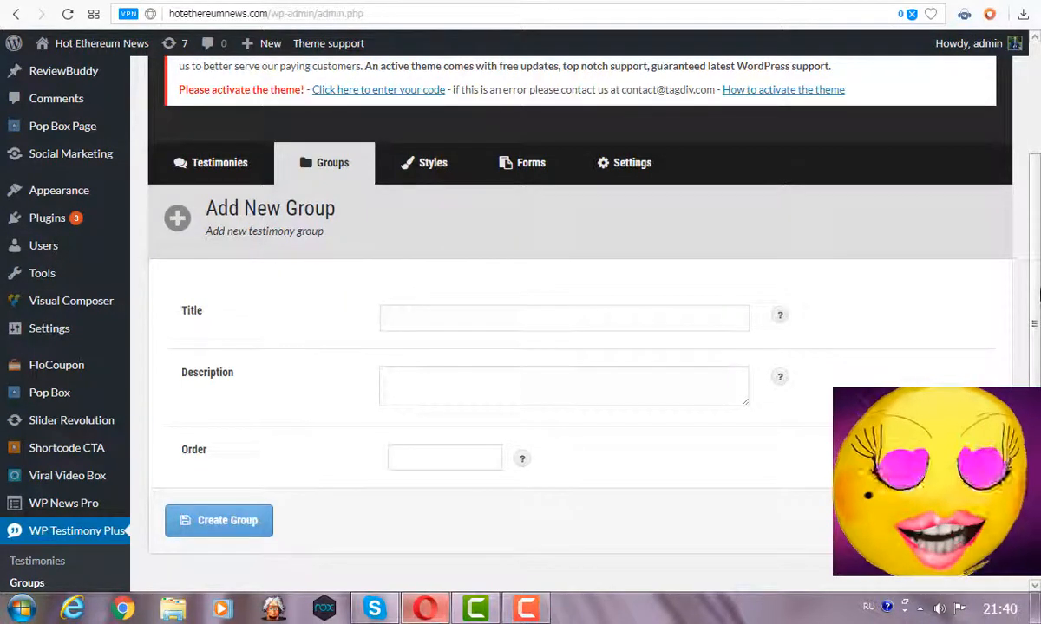
{"action": "type", "text": "aple2"}
{"action": "left_click", "coordinate": [549, 404]}
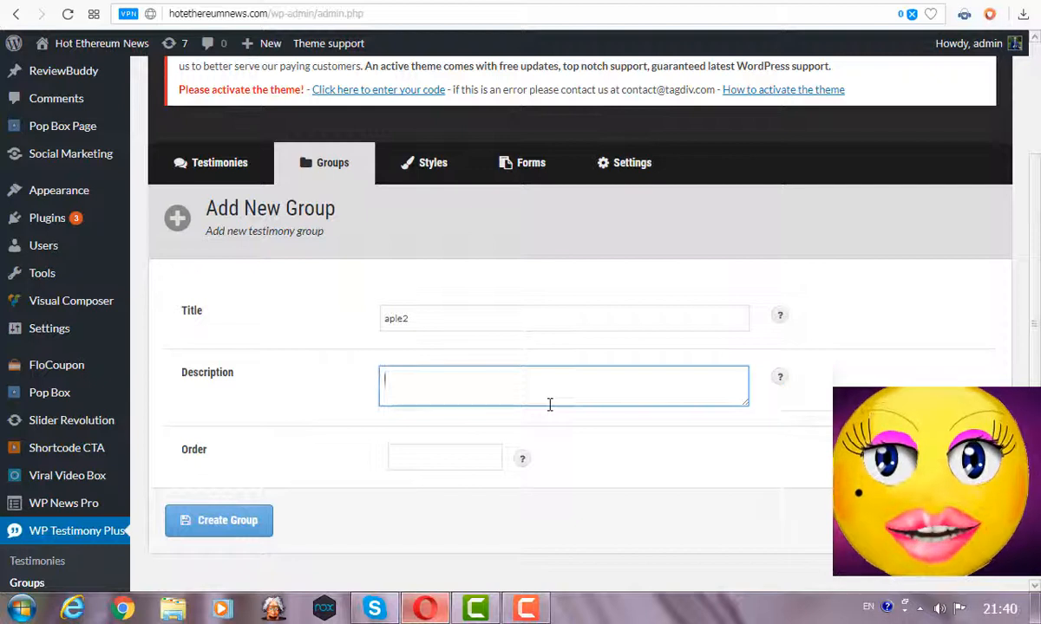
{"action": "type", "text": "fruit"}
{"action": "left_click", "coordinate": [432, 449]}
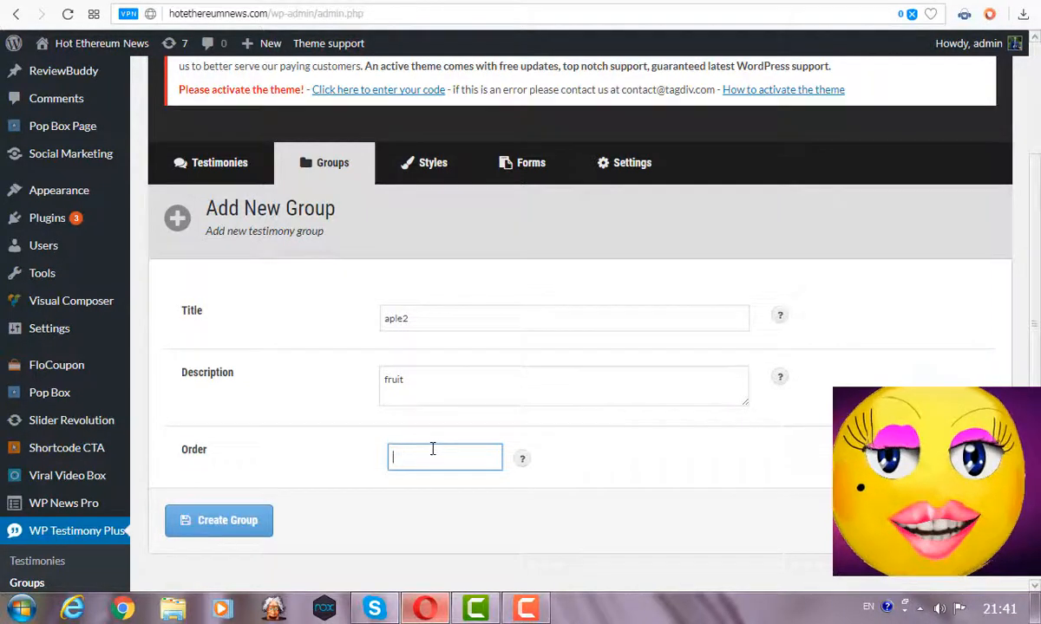
{"action": "type", "text": "1"}
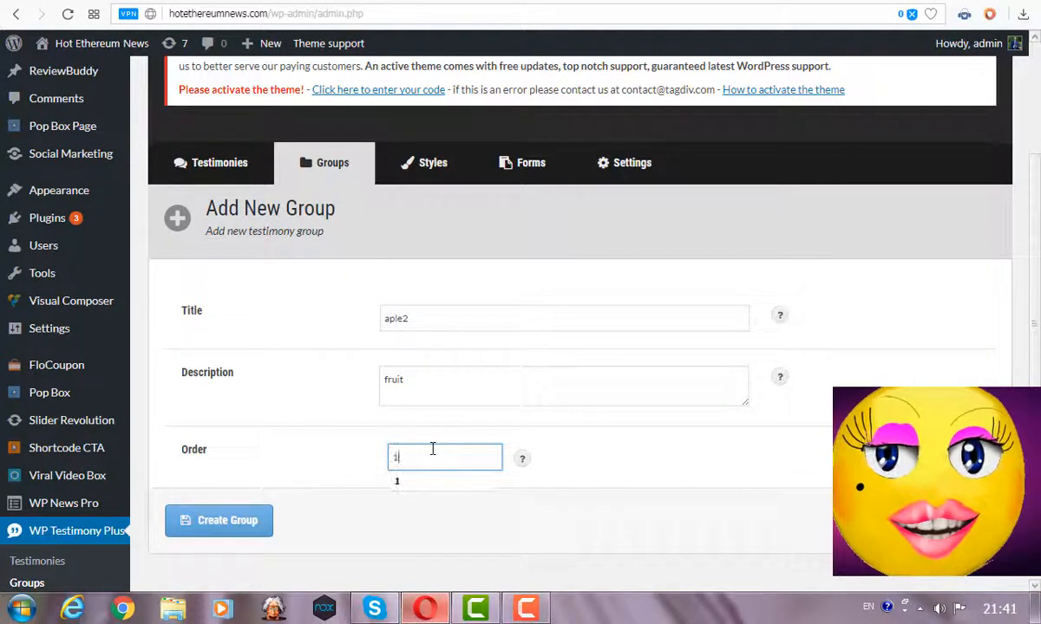
{"action": "left_click", "coordinate": [178, 524]}
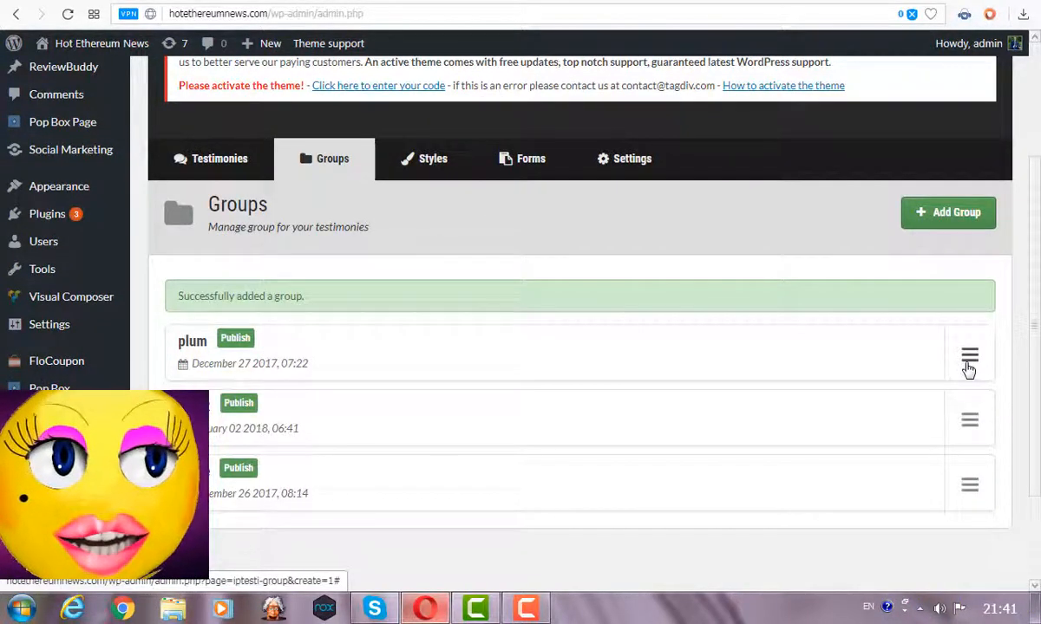
{"action": "left_click", "coordinate": [968, 365]}
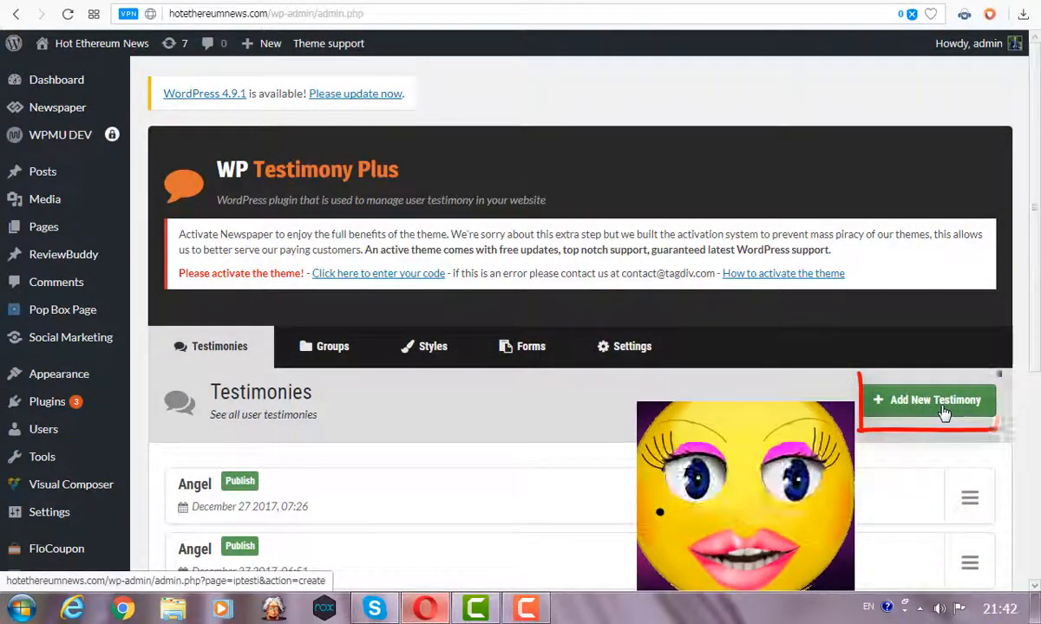
Start a new testimony with the author's name, author URL billa.ua and author info menedger.
{"action": "left_click", "coordinate": [944, 413]}
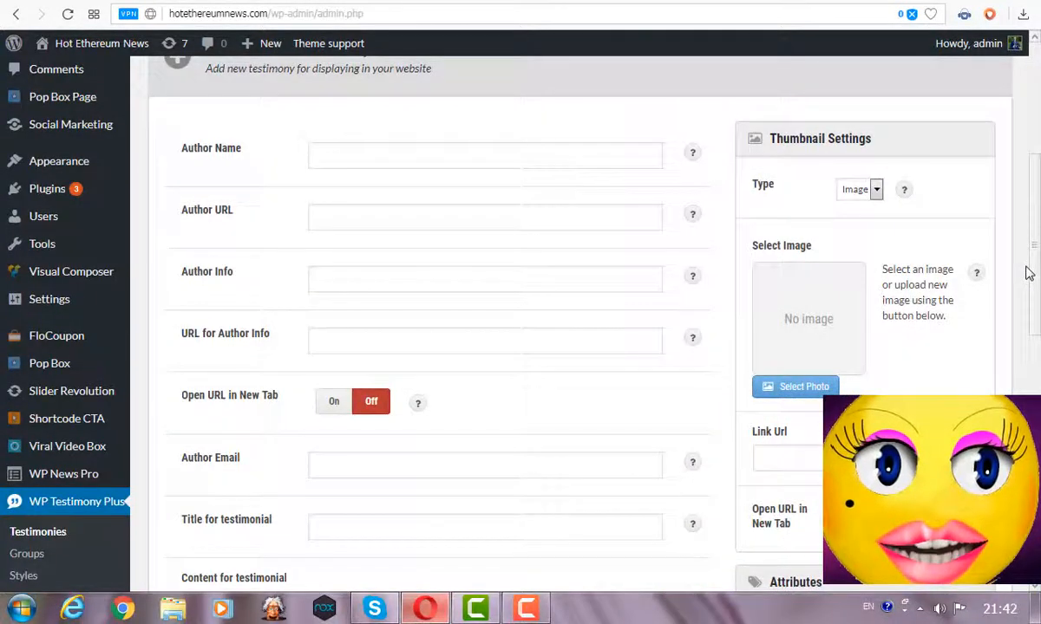
{"action": "left_click", "coordinate": [333, 167]}
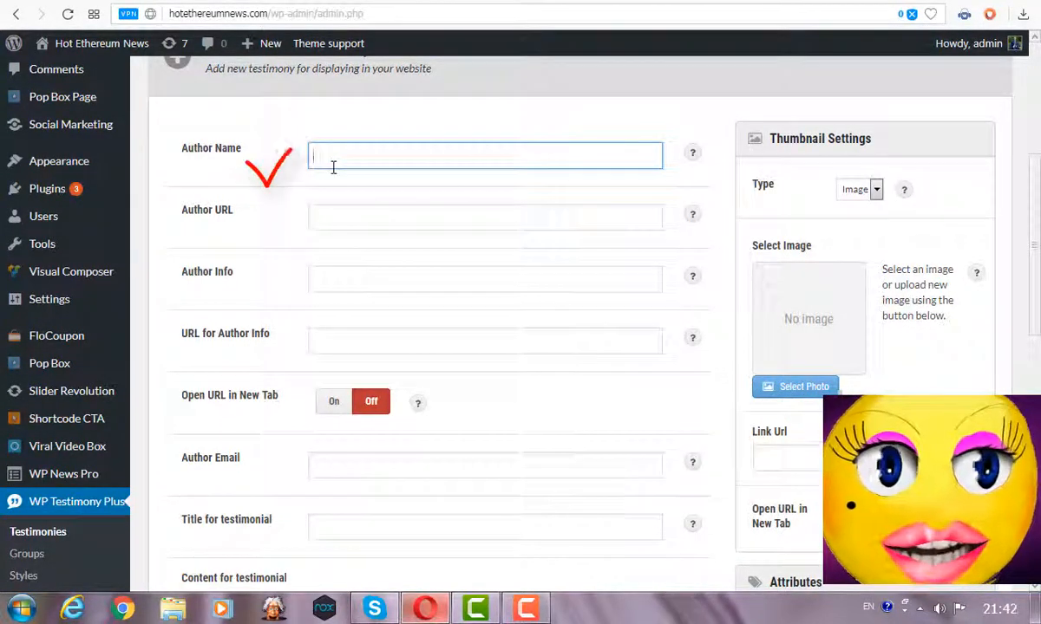
{"action": "type", "text": "Bil"}
{"action": "key", "text": "Tab"}
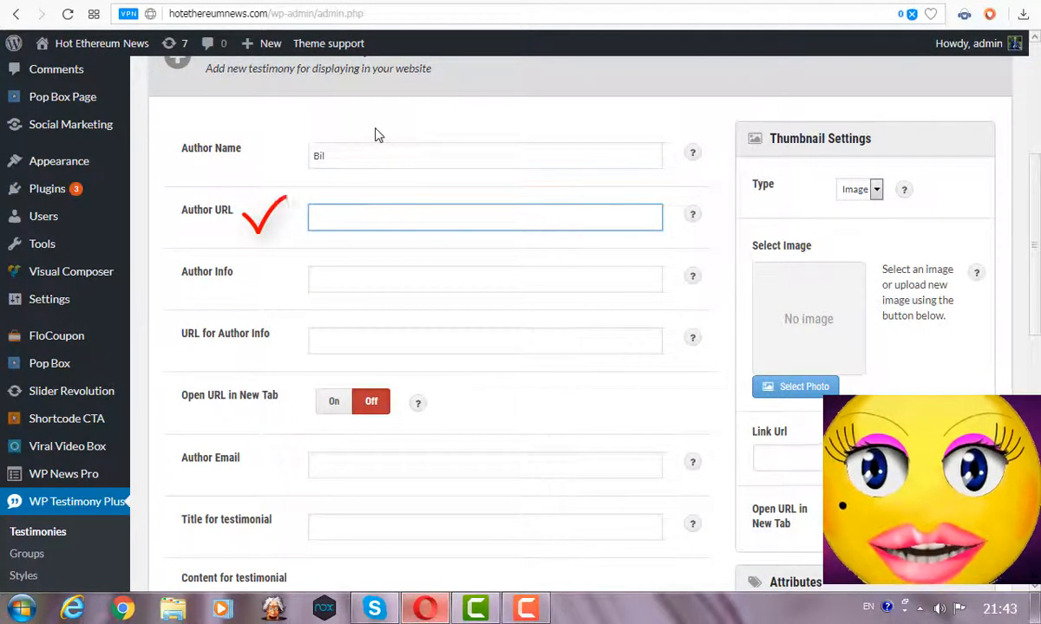
{"action": "type", "text": "billa.ua"}
{"action": "left_click", "coordinate": [347, 273]}
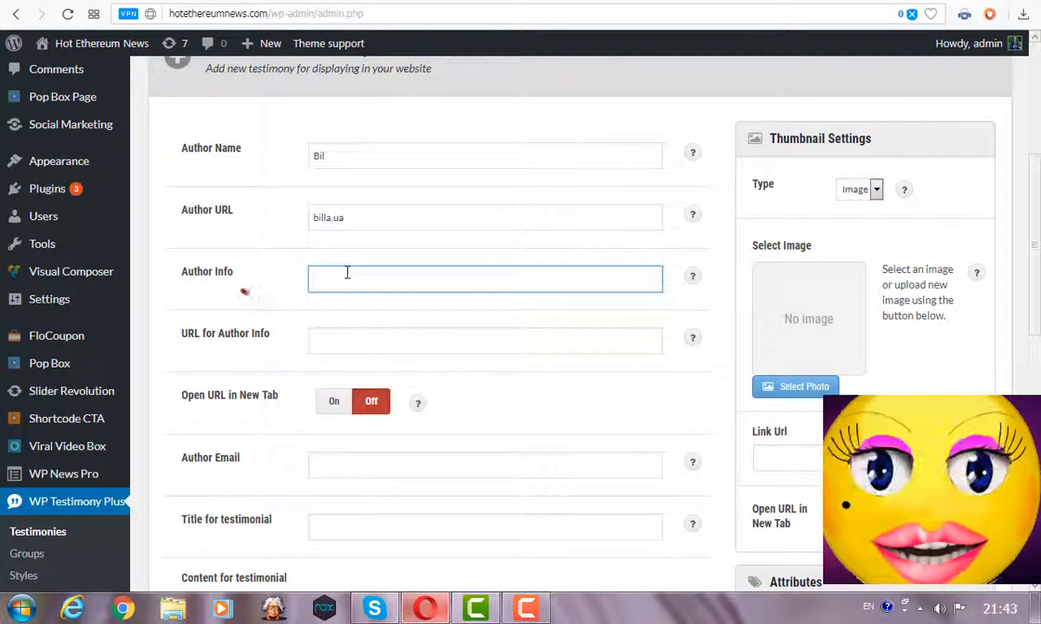
{"action": "type", "text": "menedger"}
Make the author link open in a new tab, add the author's e-mail and title 'sweet apples'.
{"action": "left_click", "coordinate": [333, 402]}
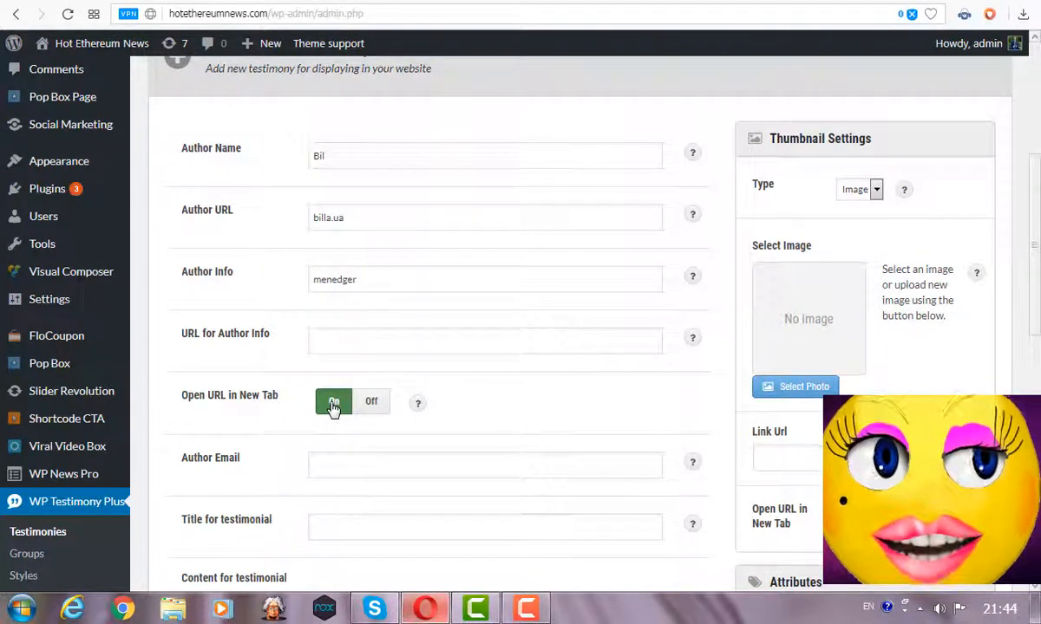
{"action": "left_click", "coordinate": [319, 464]}
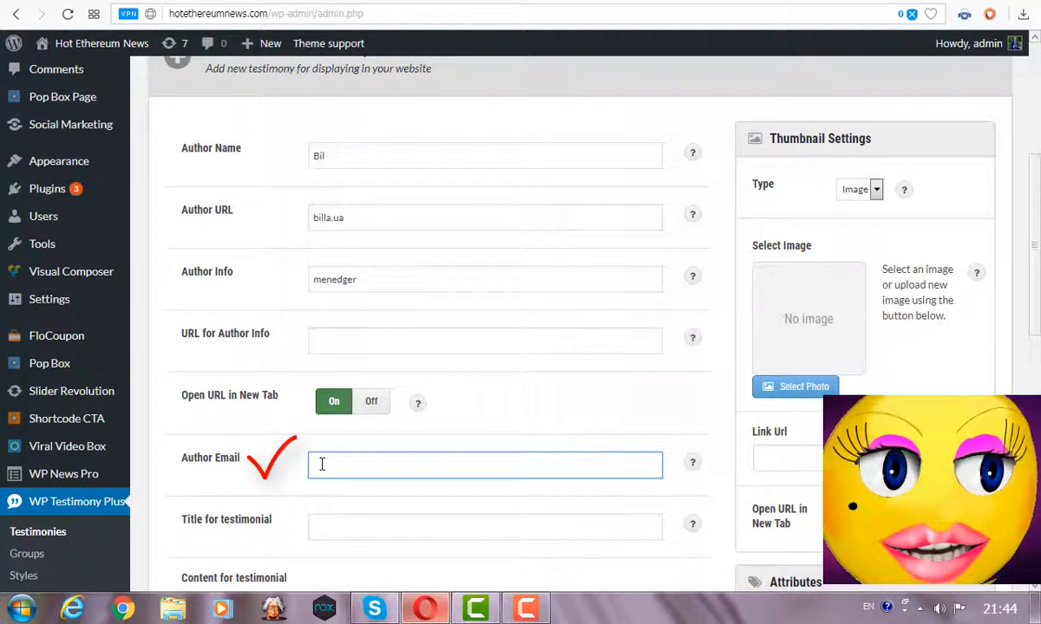
{"action": "key", "text": "Tab"}
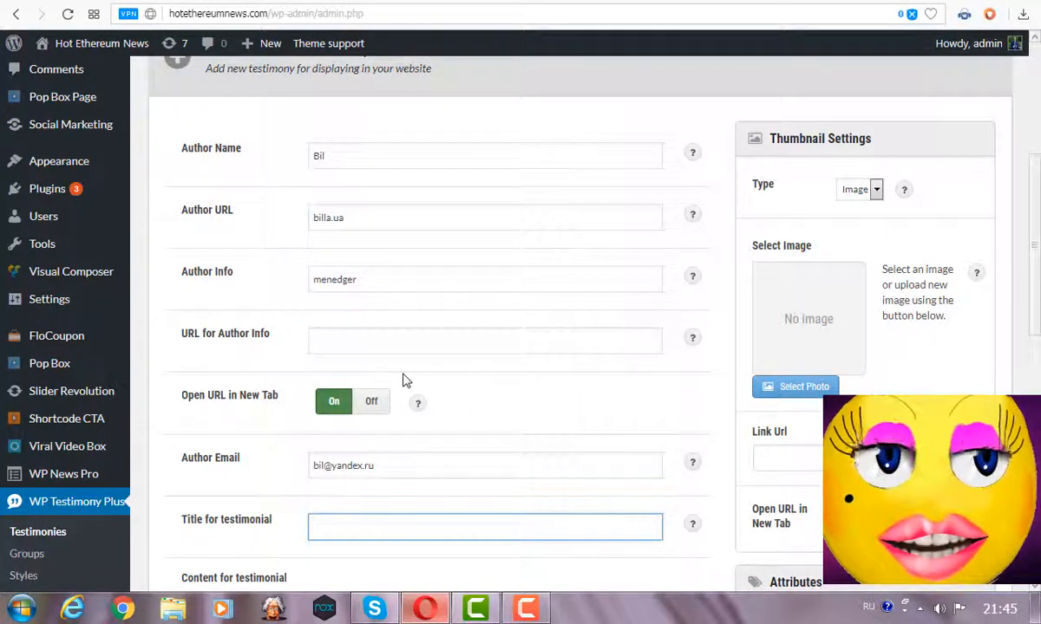
{"action": "type", "text": "sweet apples"}
Pick a thumbnail image, choose the testimony group, rate it 4 Stars and publish it.
{"action": "scroll", "coordinate": [403, 380], "scroll_direction": "down", "scroll_amount": 1}
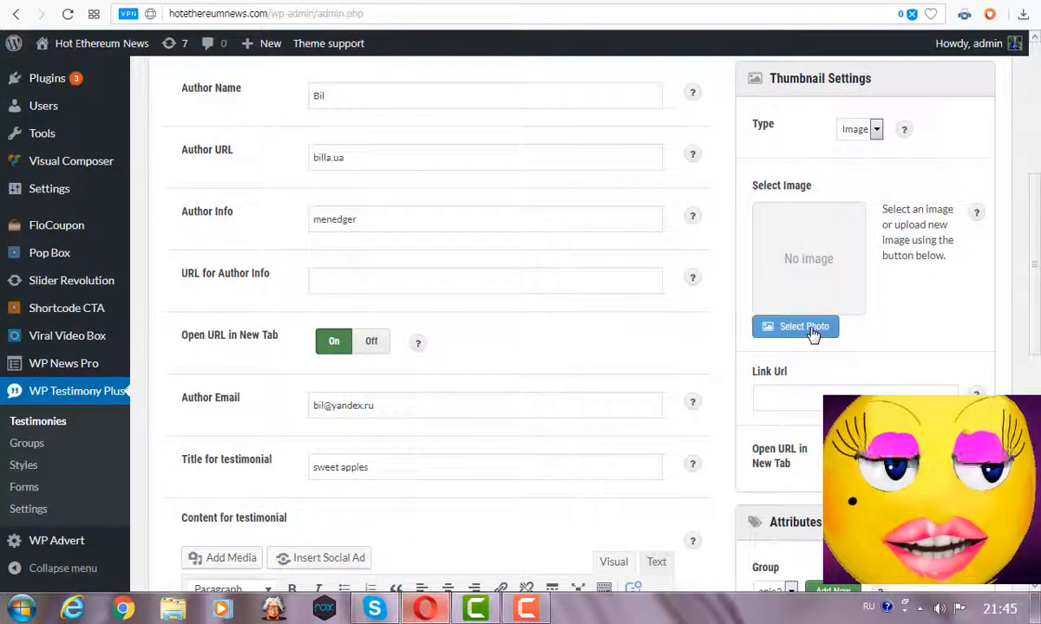
{"action": "left_click", "coordinate": [811, 331]}
{"action": "left_click", "coordinate": [960, 544]}
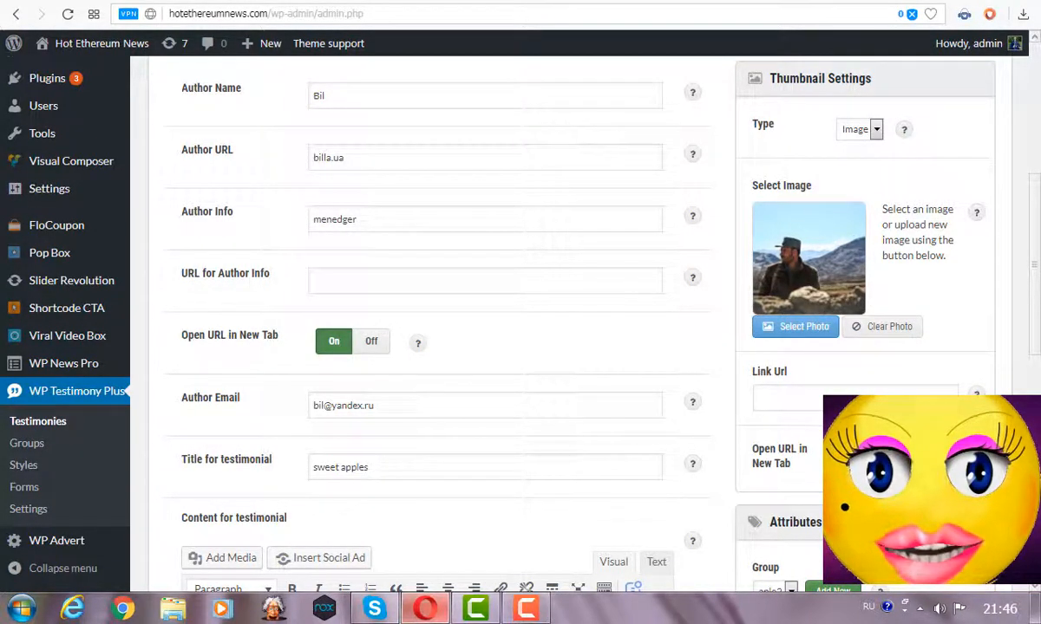
{"action": "scroll", "coordinate": [434, 321], "scroll_direction": "down", "scroll_amount": 3}
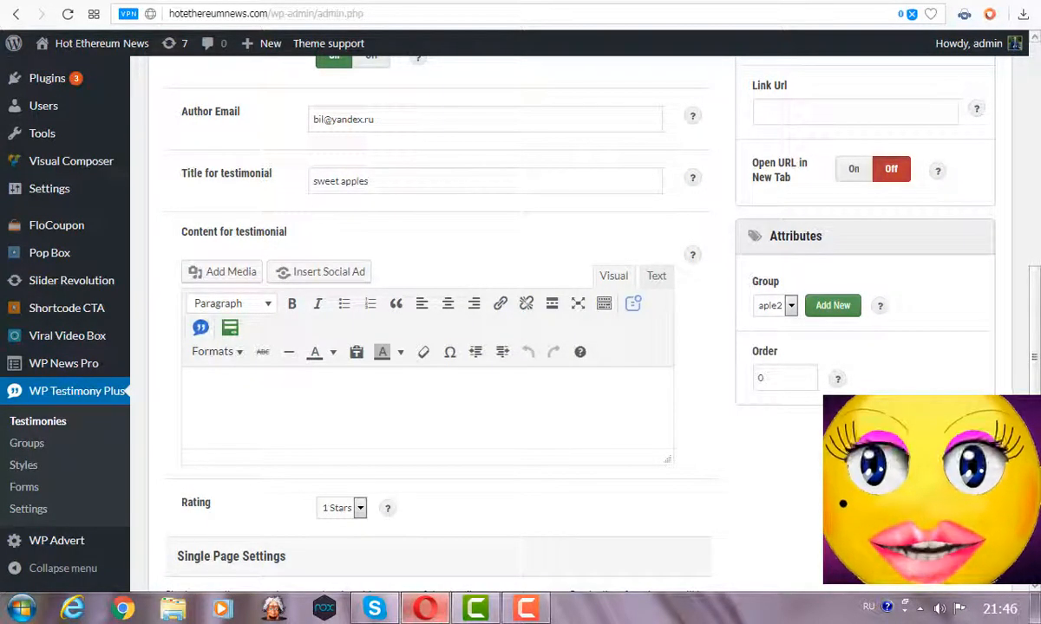
{"action": "left_click", "coordinate": [781, 305]}
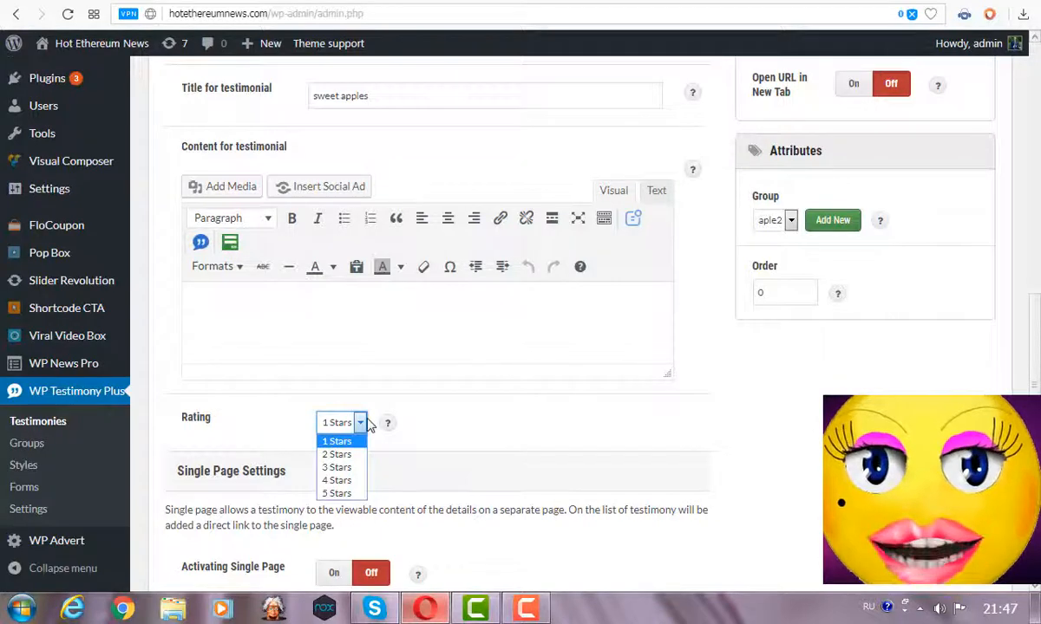
{"action": "left_click", "coordinate": [336, 480]}
{"action": "scroll", "coordinate": [316, 490], "scroll_direction": "down", "scroll_amount": 4}
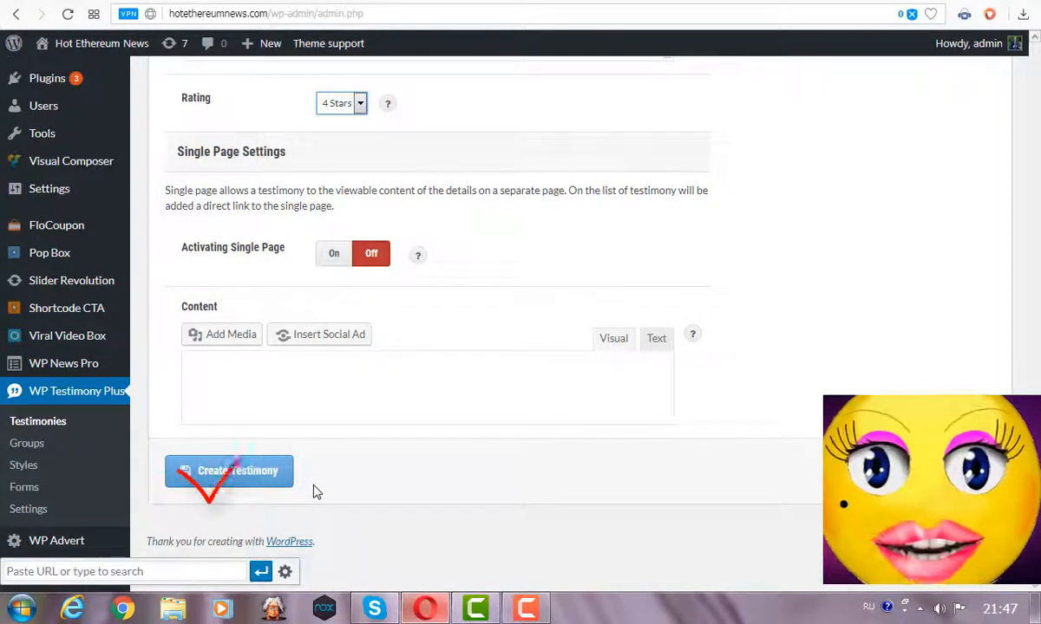
{"action": "left_click", "coordinate": [250, 470]}
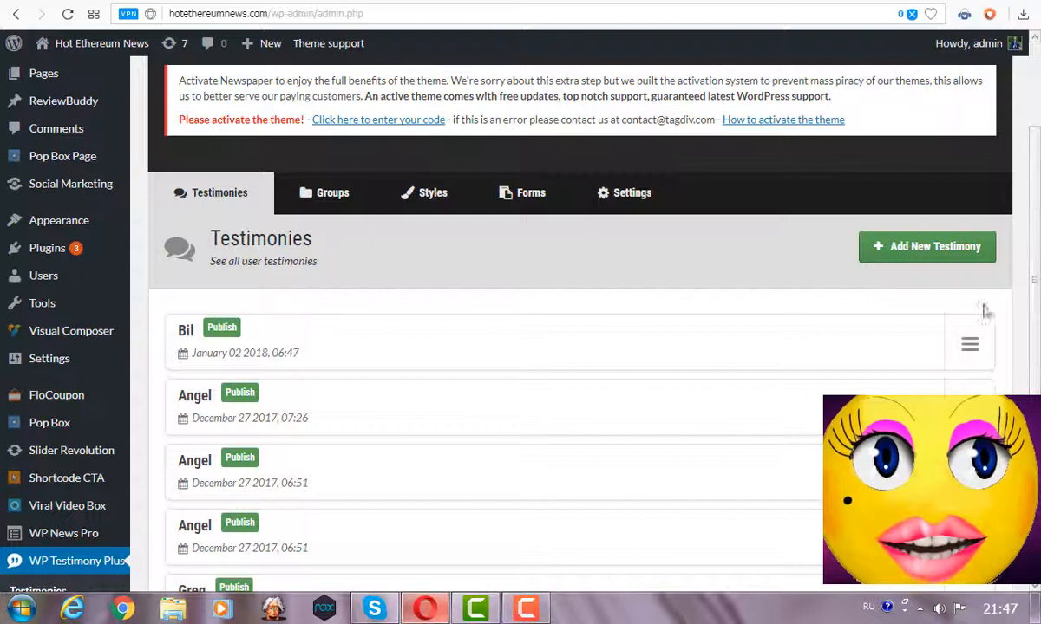
Start a new testimony style titled best_style.
{"action": "left_click", "coordinate": [970, 345]}
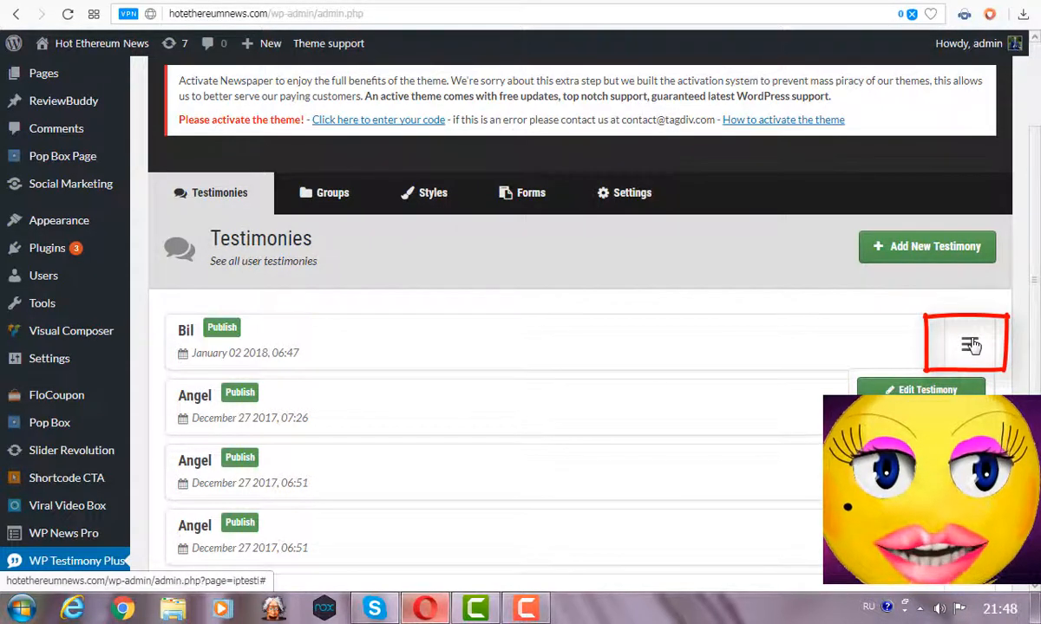
{"action": "left_click", "coordinate": [460, 212]}
{"action": "scroll", "coordinate": [693, 214], "scroll_direction": "down", "scroll_amount": 2}
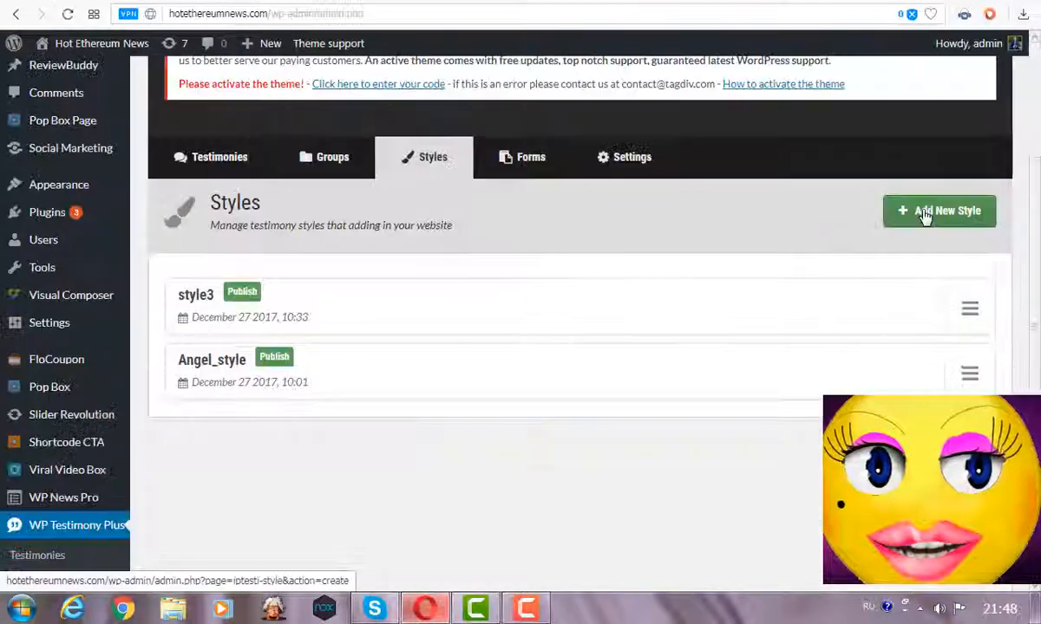
{"action": "left_click", "coordinate": [925, 216]}
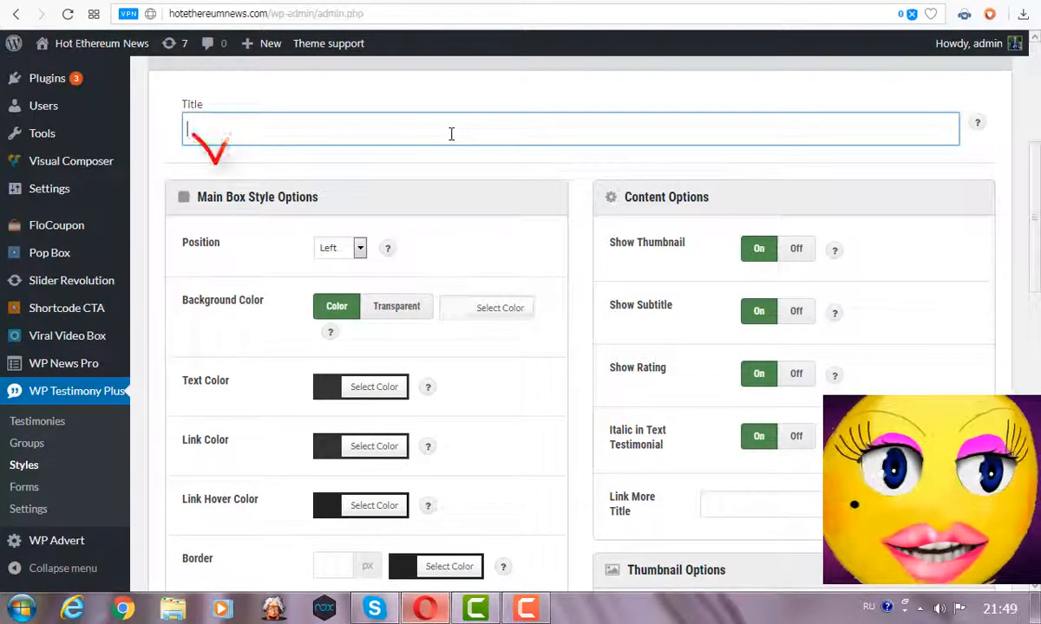
{"action": "key", "text": "alt+shift"}
{"action": "type", "text": "best_style"}
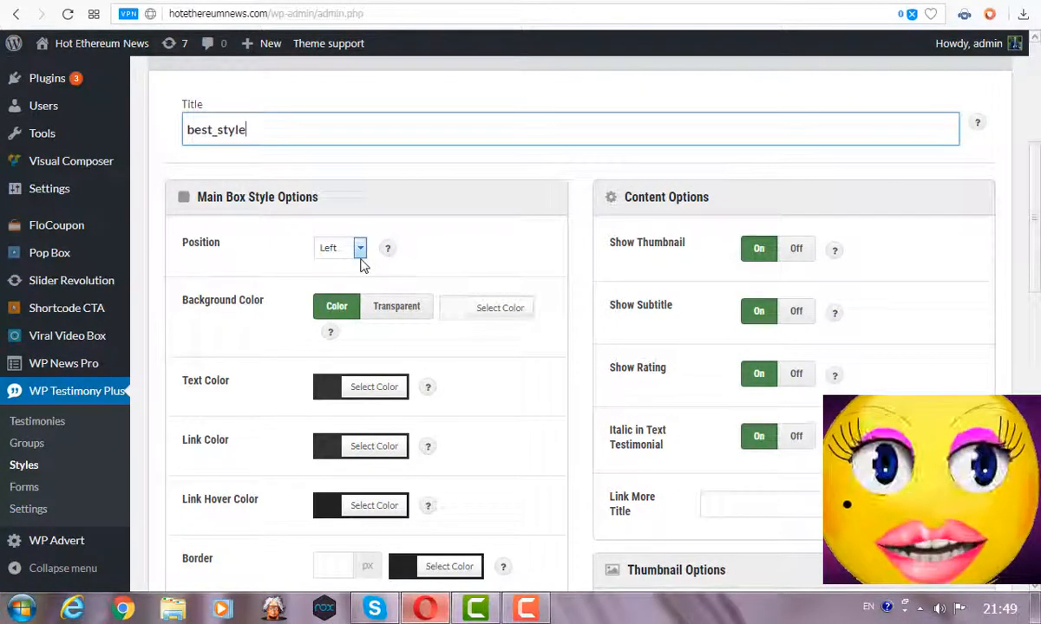
Set position Top, a yellow background, purple text and red links for the style.
{"action": "left_click", "coordinate": [360, 260]}
{"action": "left_click", "coordinate": [328, 293]}
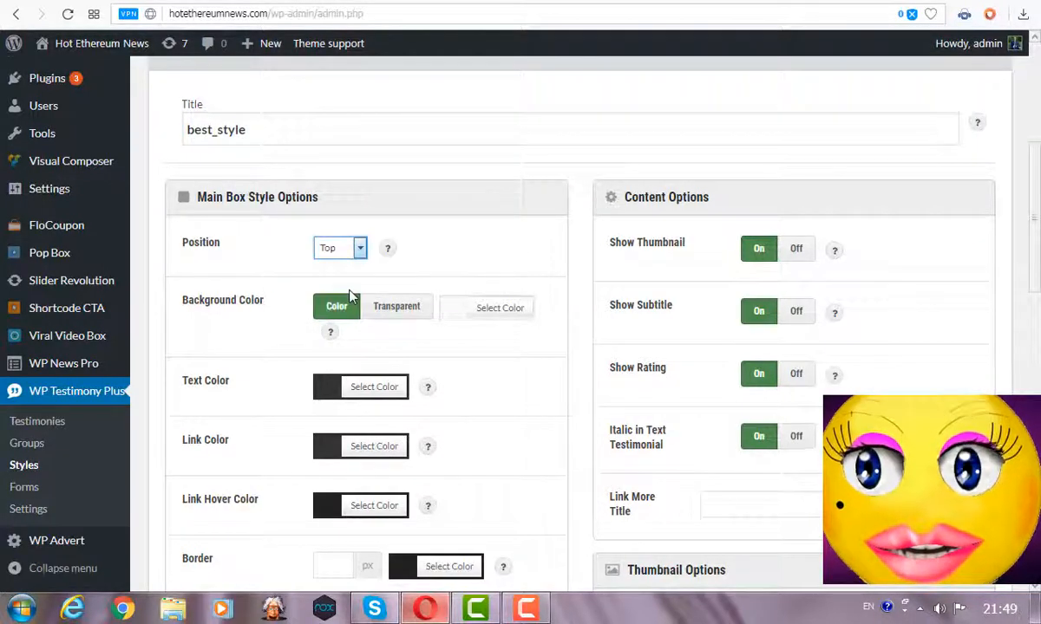
{"action": "left_click", "coordinate": [472, 309]}
{"action": "left_click", "coordinate": [405, 500]}
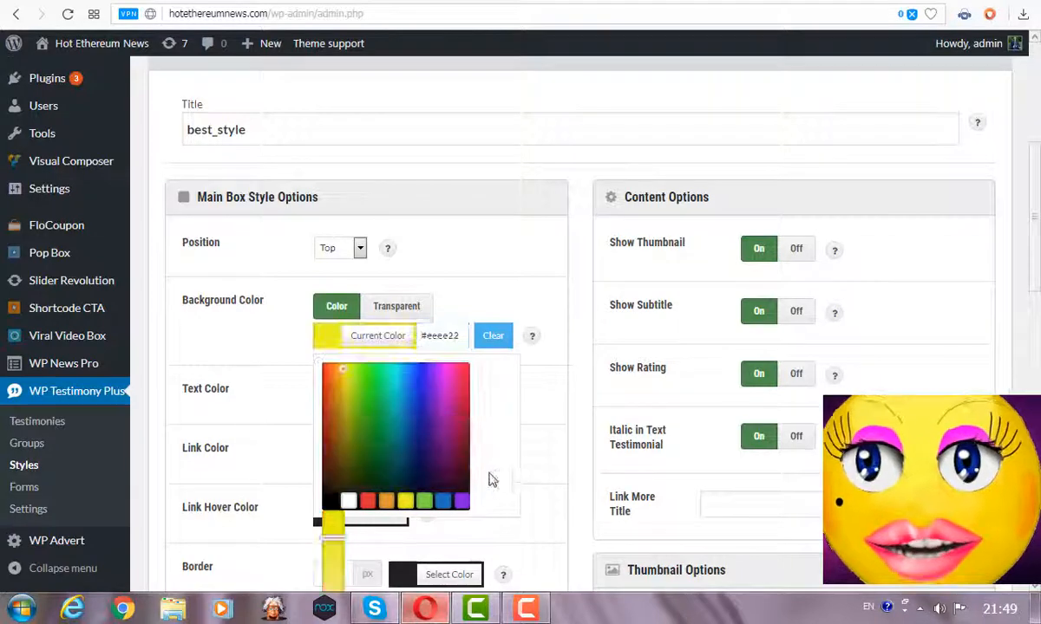
{"action": "left_click", "coordinate": [548, 449]}
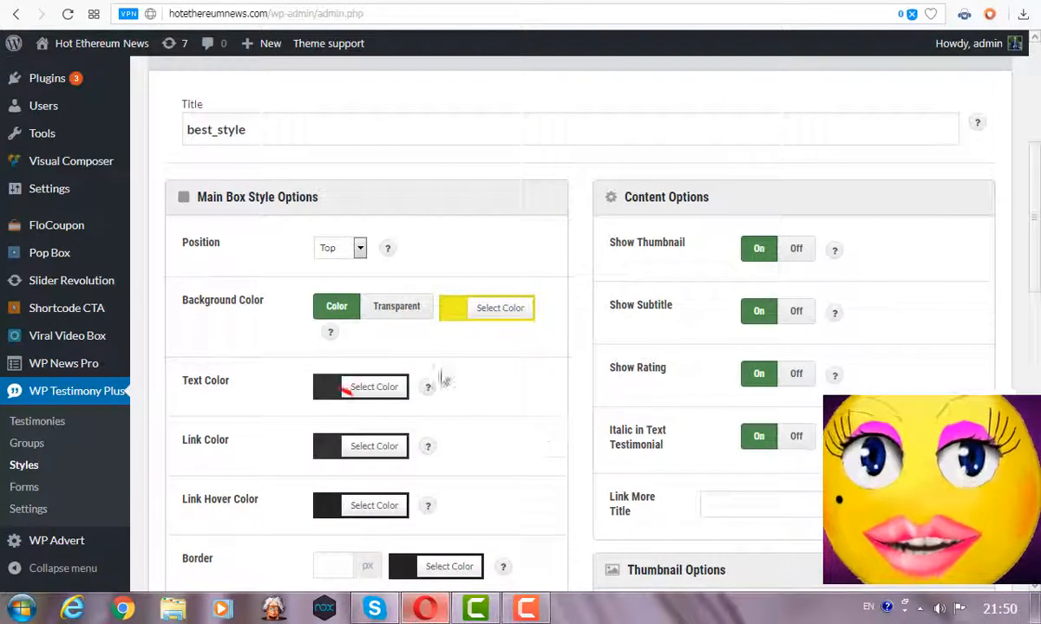
{"action": "left_click", "coordinate": [371, 388]}
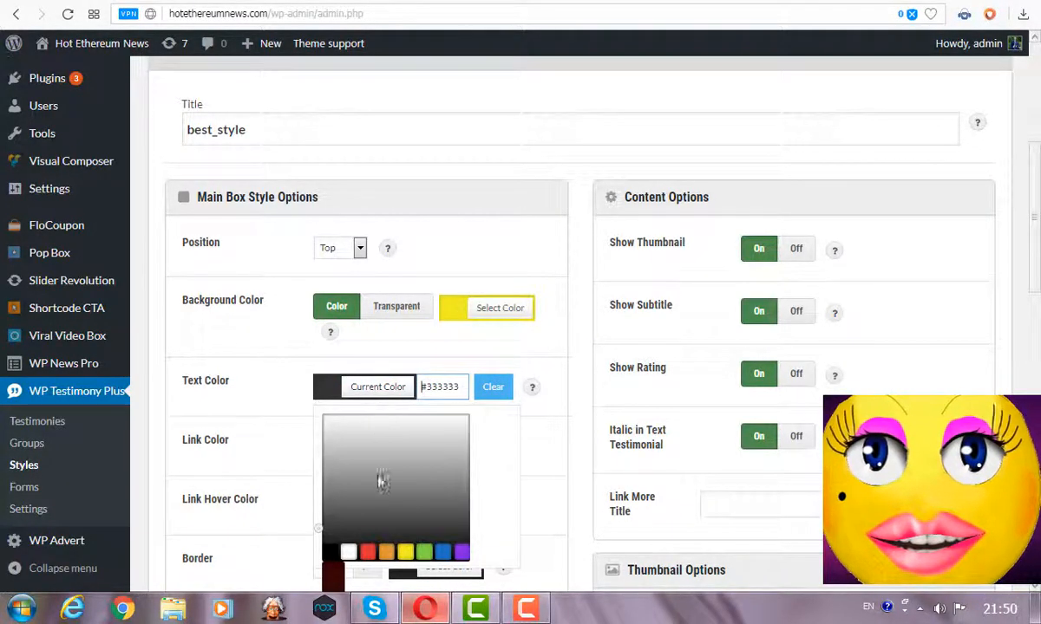
{"action": "left_click", "coordinate": [461, 552]}
{"action": "scroll", "coordinate": [416, 390], "scroll_direction": "down", "scroll_amount": 2}
{"action": "left_click", "coordinate": [373, 259]}
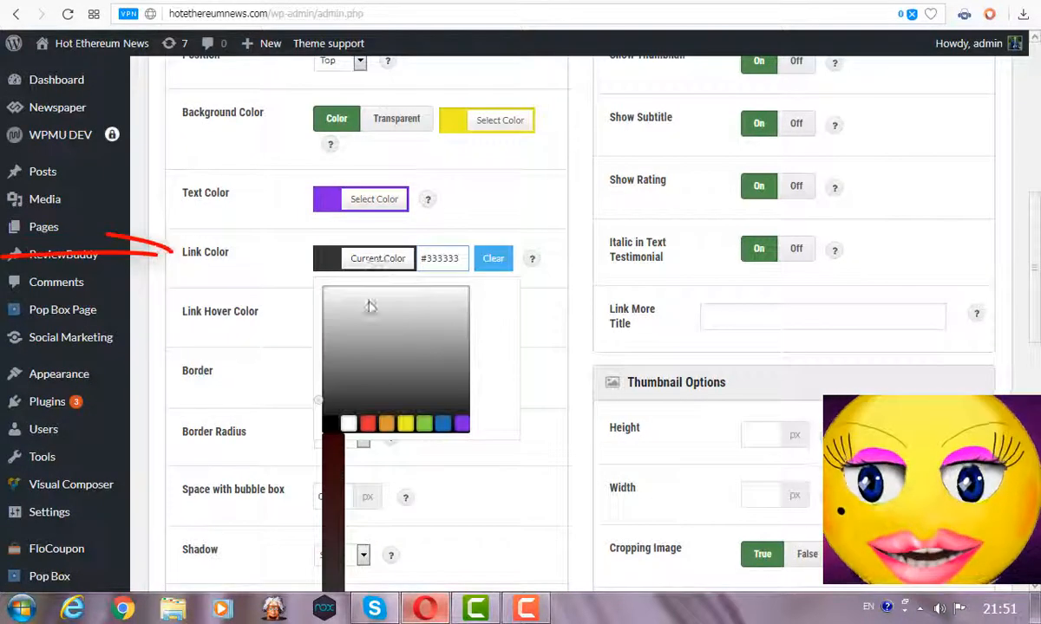
{"action": "left_click", "coordinate": [368, 425]}
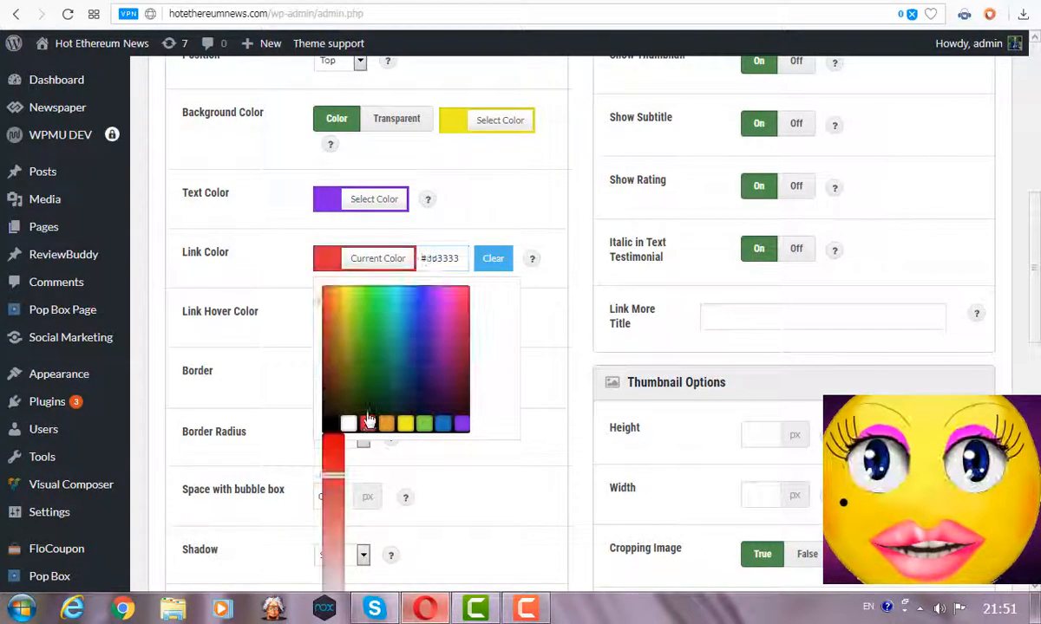
{"action": "left_click", "coordinate": [299, 338]}
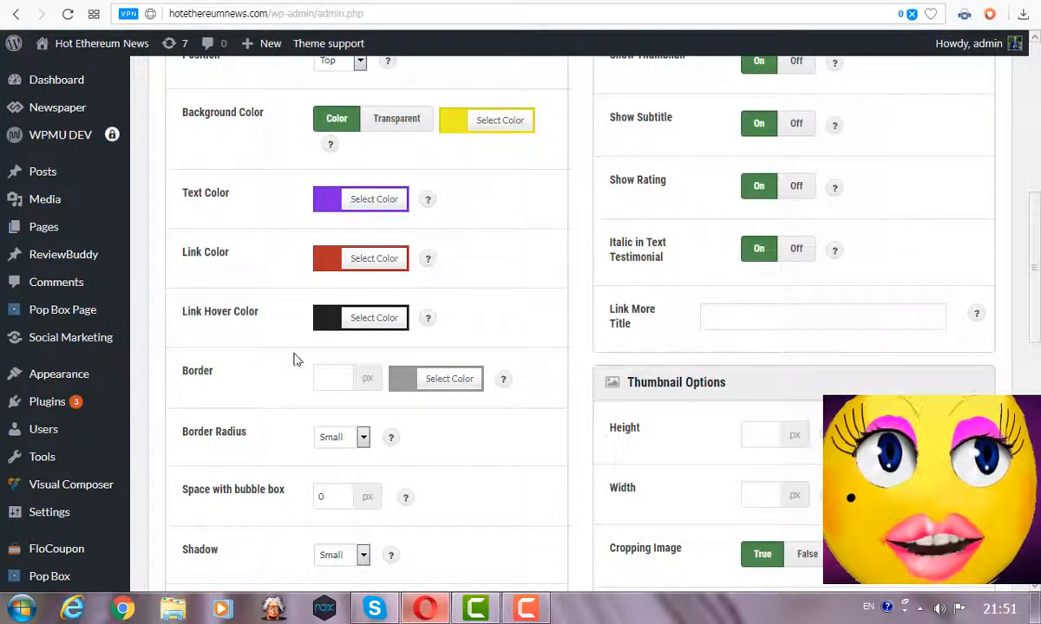
Set border width 15, keep the shadow Small and align the main box Right.
{"action": "left_click", "coordinate": [322, 377]}
{"action": "type", "text": "15"}
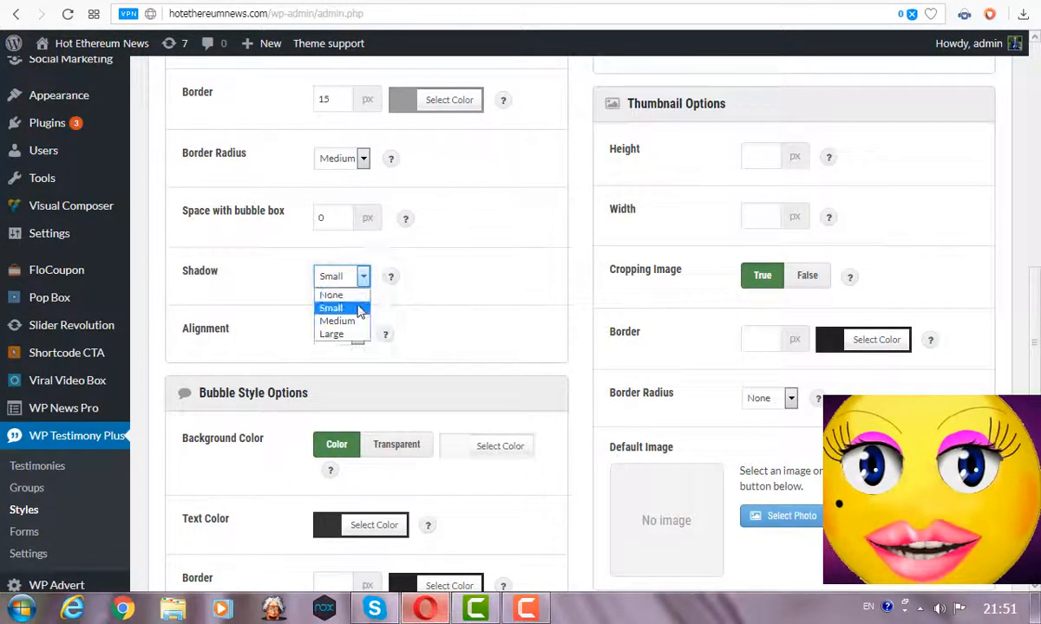
{"action": "left_click", "coordinate": [358, 310]}
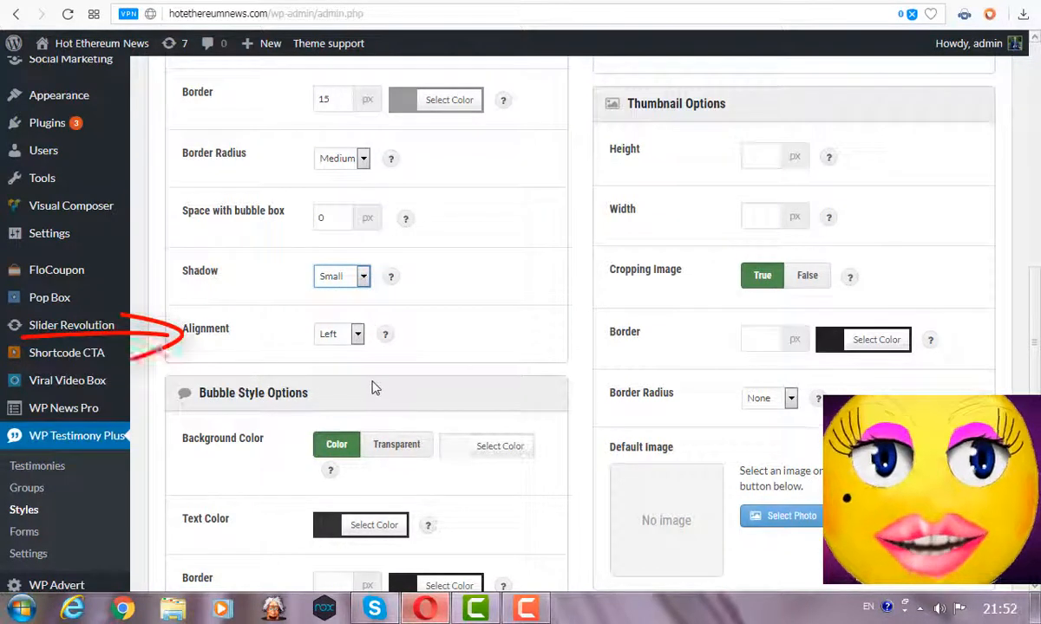
{"action": "left_click", "coordinate": [357, 336]}
{"action": "left_click", "coordinate": [352, 367]}
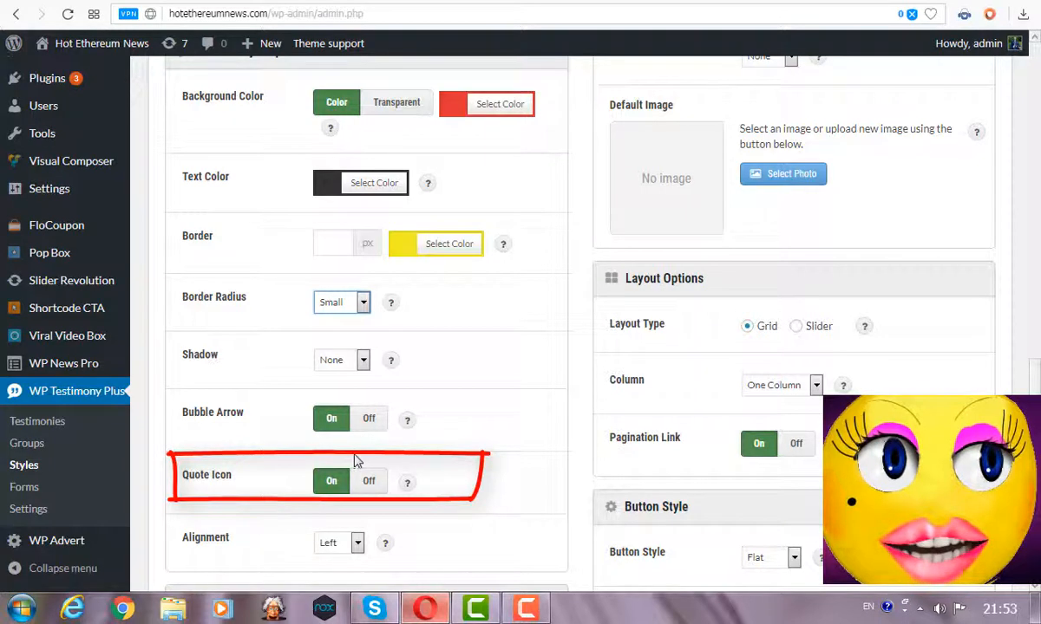
Choose the Pulse hover effect for best_style and scroll through the style settings to review them.
{"action": "scroll", "coordinate": [357, 455], "scroll_direction": "down", "scroll_amount": 3}
{"action": "left_click", "coordinate": [344, 431]}
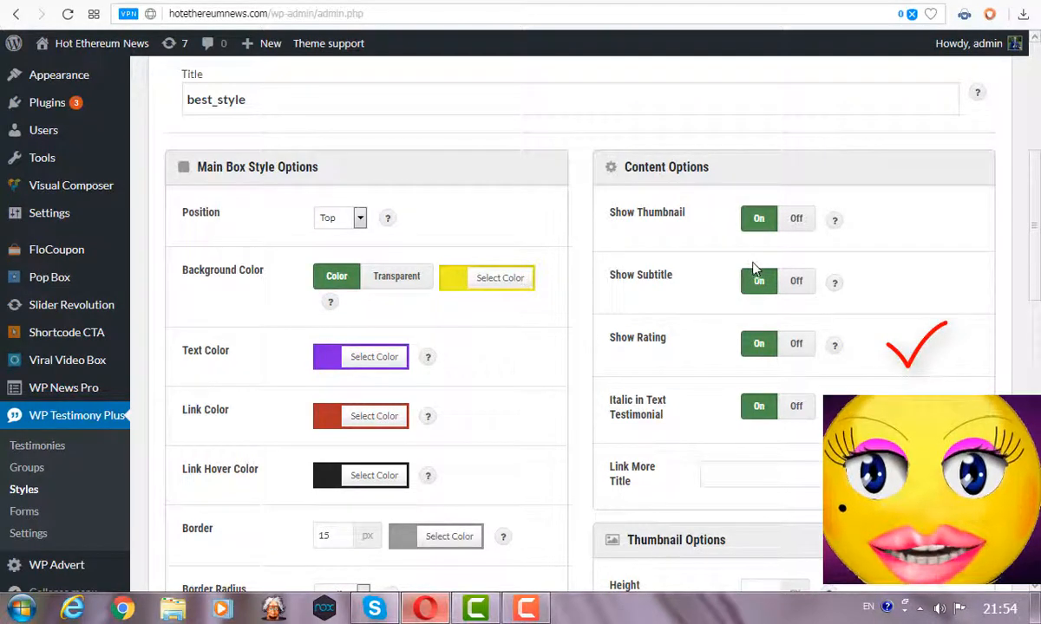
{"action": "left_click_drag", "start_coordinate": [1035, 253], "coordinate": [1037, 294]}
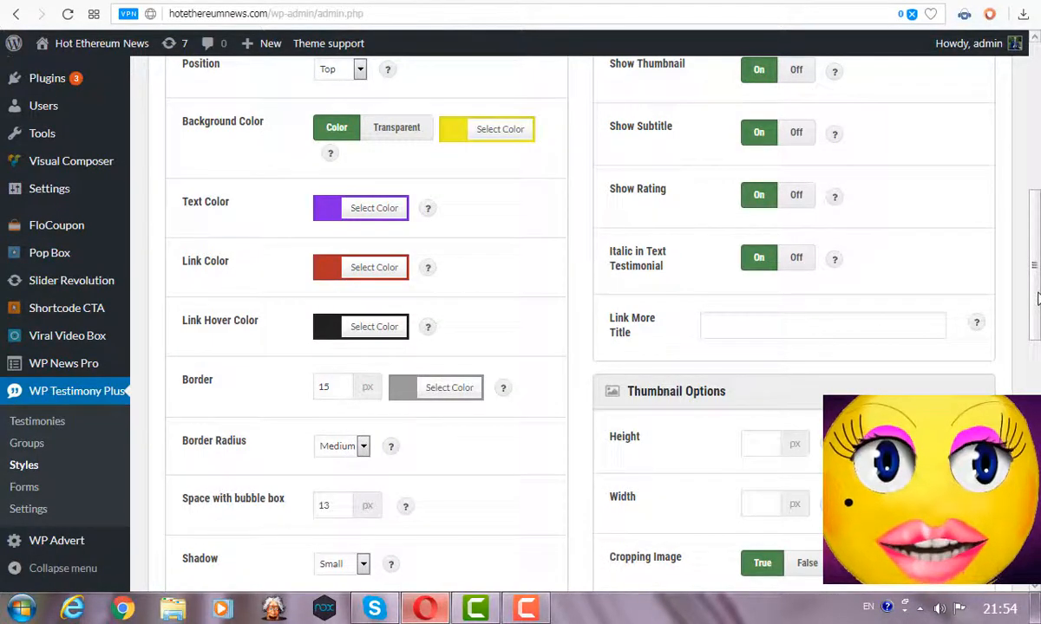
{"action": "left_click_drag", "start_coordinate": [1037, 297], "coordinate": [1037, 360]}
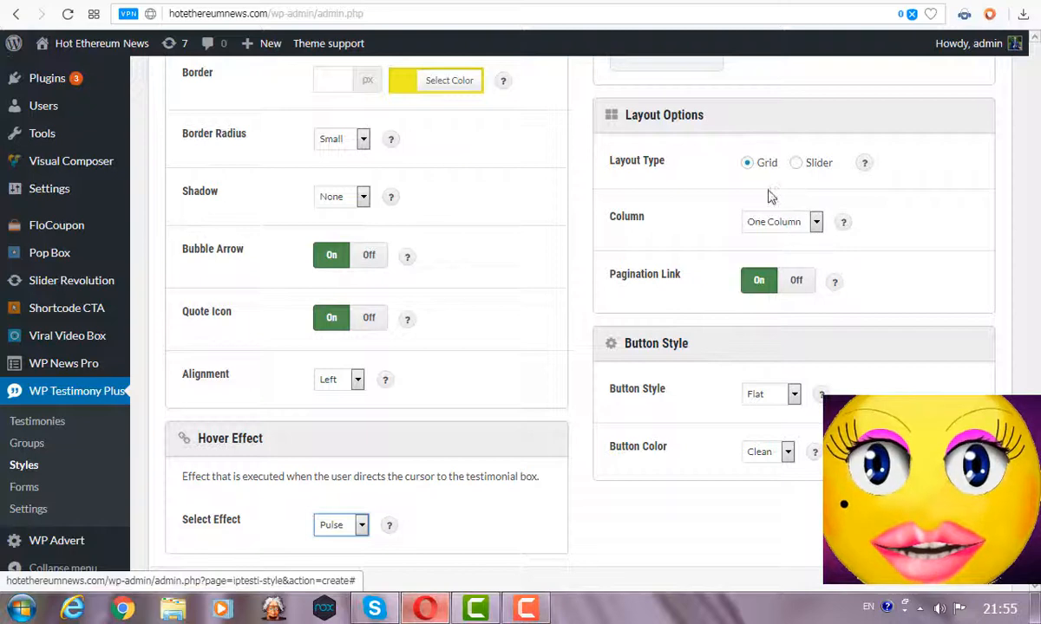
Set the style to Two Column with the Slider layout and create best_style.
{"action": "left_click", "coordinate": [774, 218]}
{"action": "left_click", "coordinate": [775, 254]}
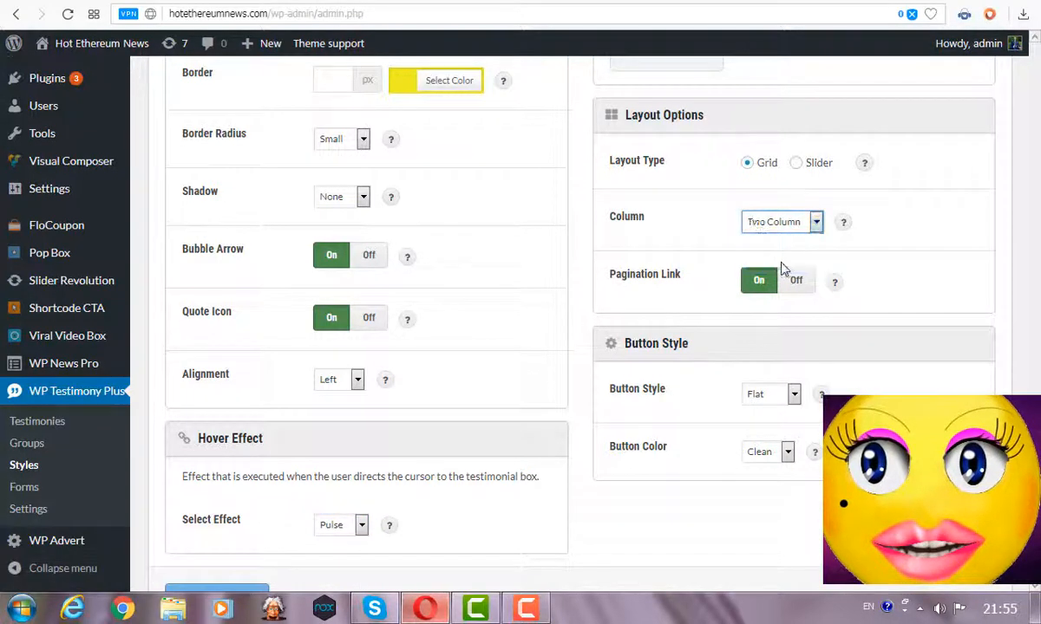
{"action": "left_click", "coordinate": [798, 165]}
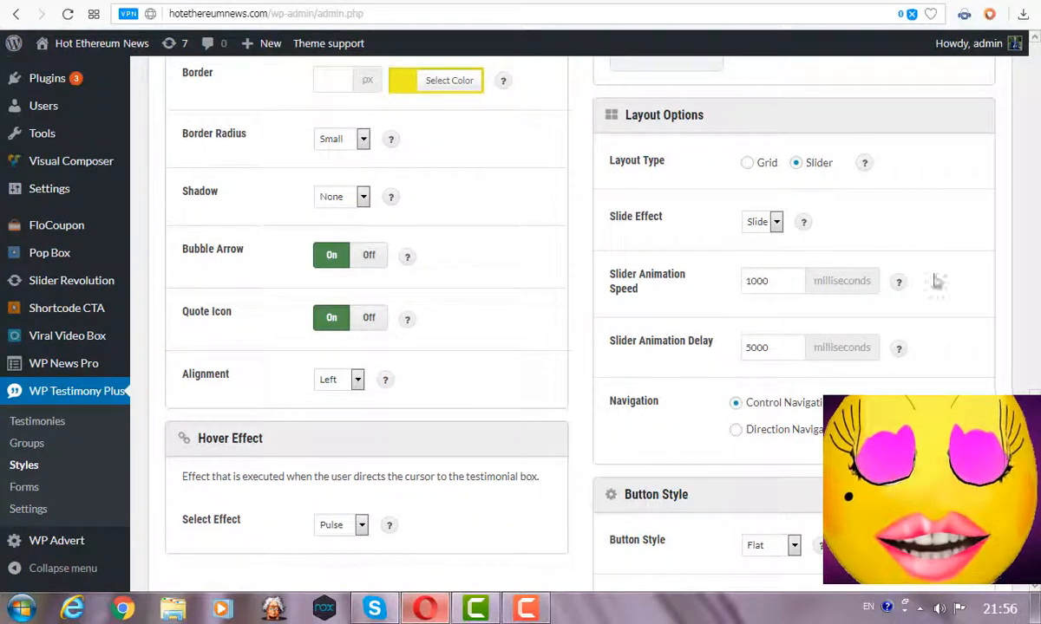
{"action": "scroll", "coordinate": [194, 505], "scroll_direction": "down", "scroll_amount": 3}
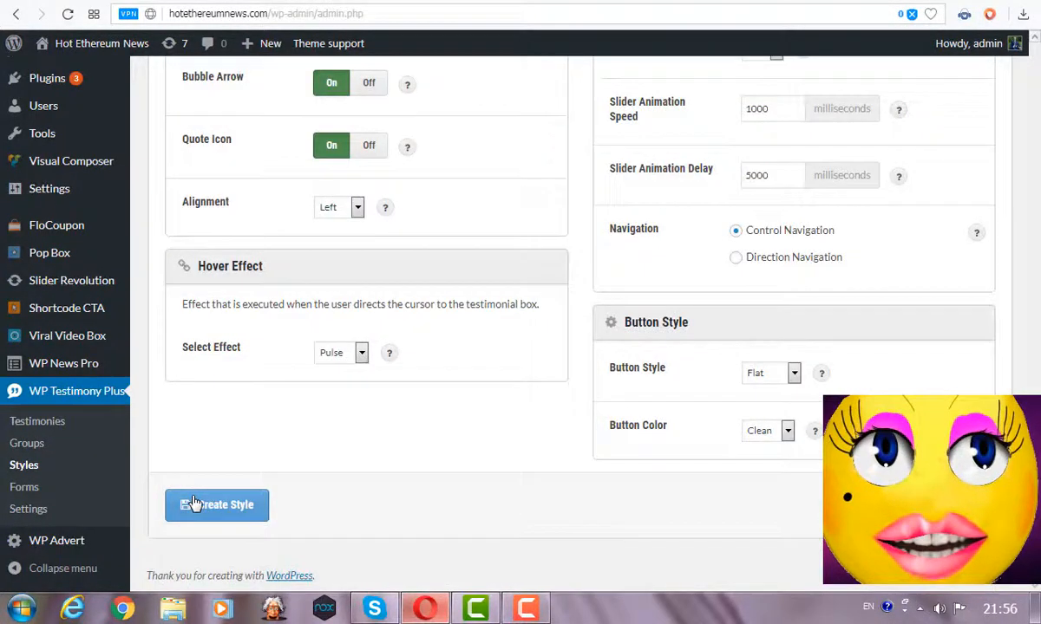
{"action": "left_click", "coordinate": [193, 505]}
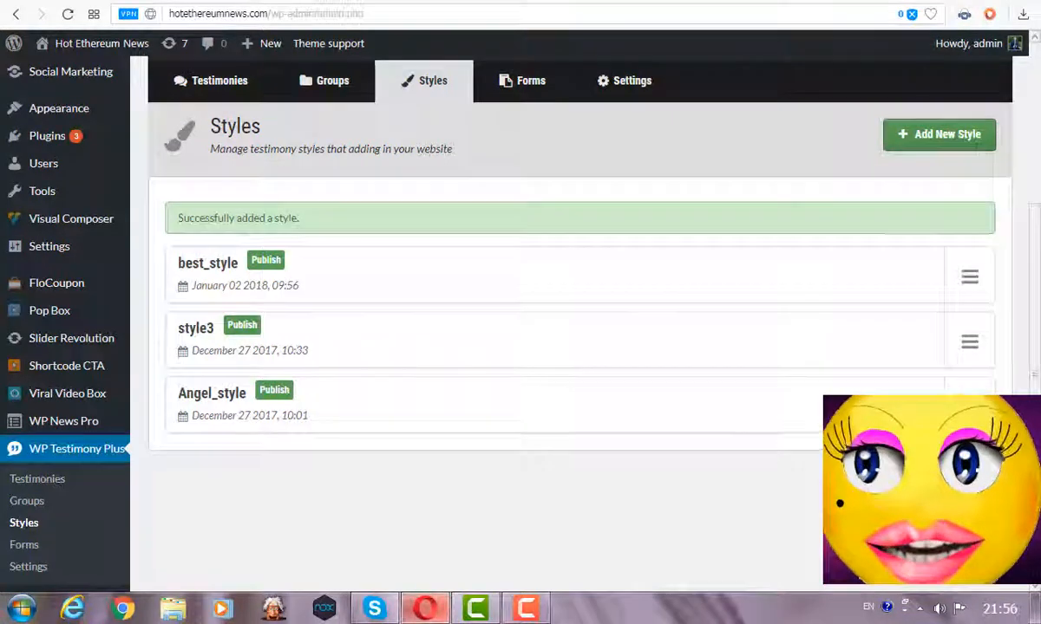
Insert testimonials from group aple2, ordered by Author Name, in style best_style into the post.
{"action": "scroll", "coordinate": [223, 201], "scroll_direction": "up", "scroll_amount": 5}
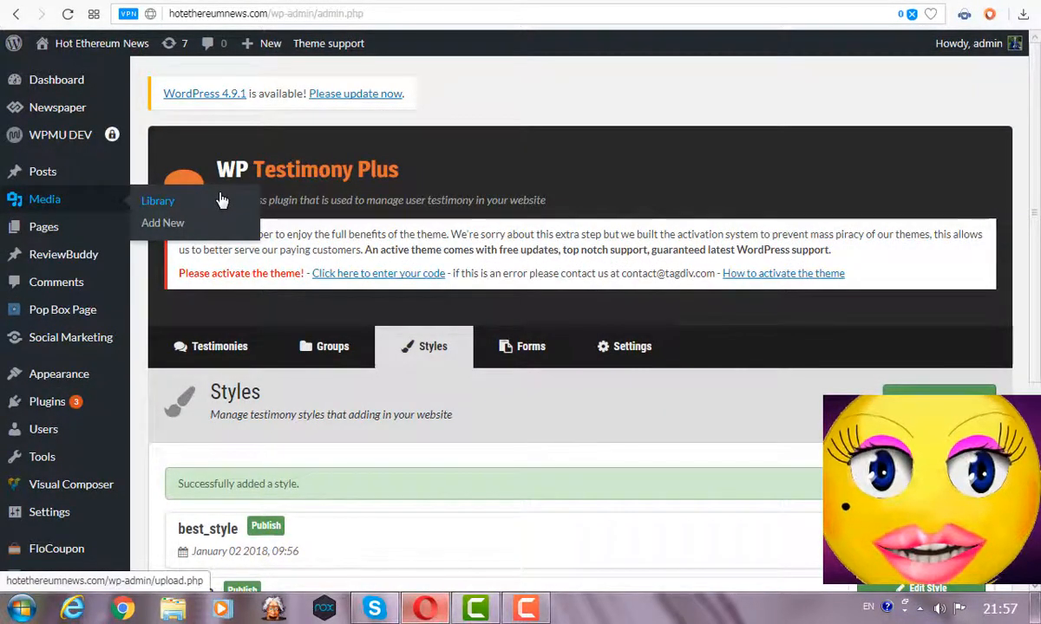
{"action": "left_click", "coordinate": [602, 297]}
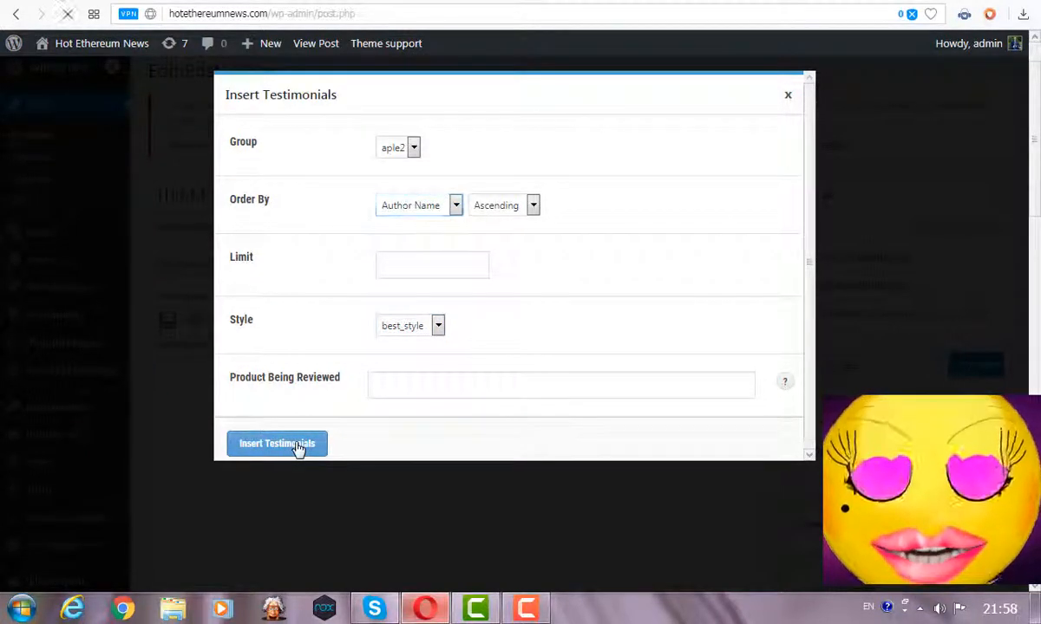
{"action": "left_click", "coordinate": [299, 445]}
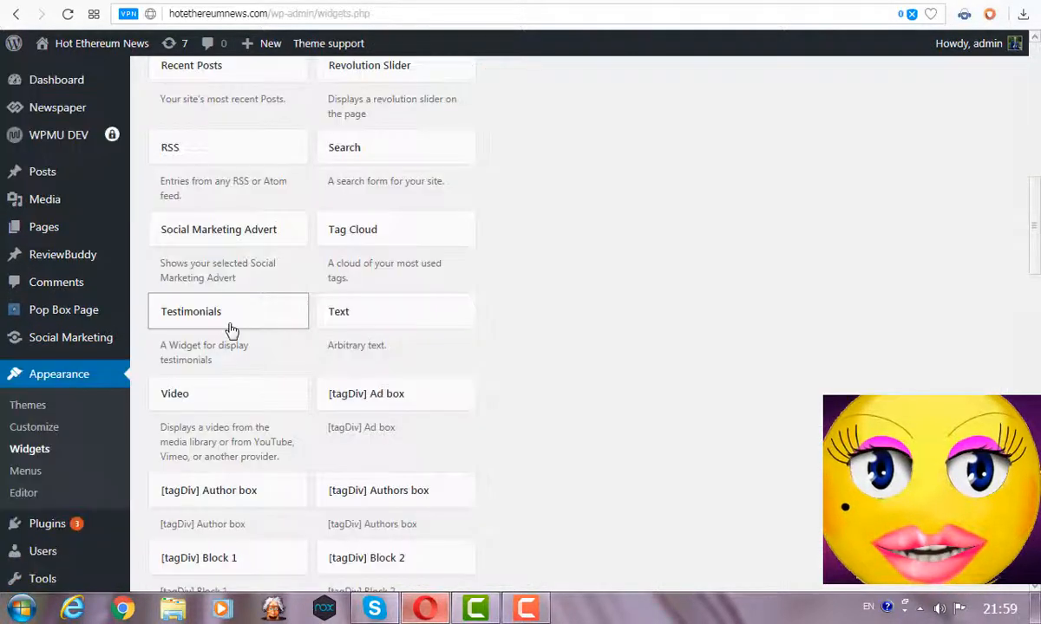
Place the Testimonials widget in Footer 2 and go to the WP Testimony Plus Forms list.
{"action": "left_click_drag", "start_coordinate": [228, 330], "coordinate": [603, 247]}
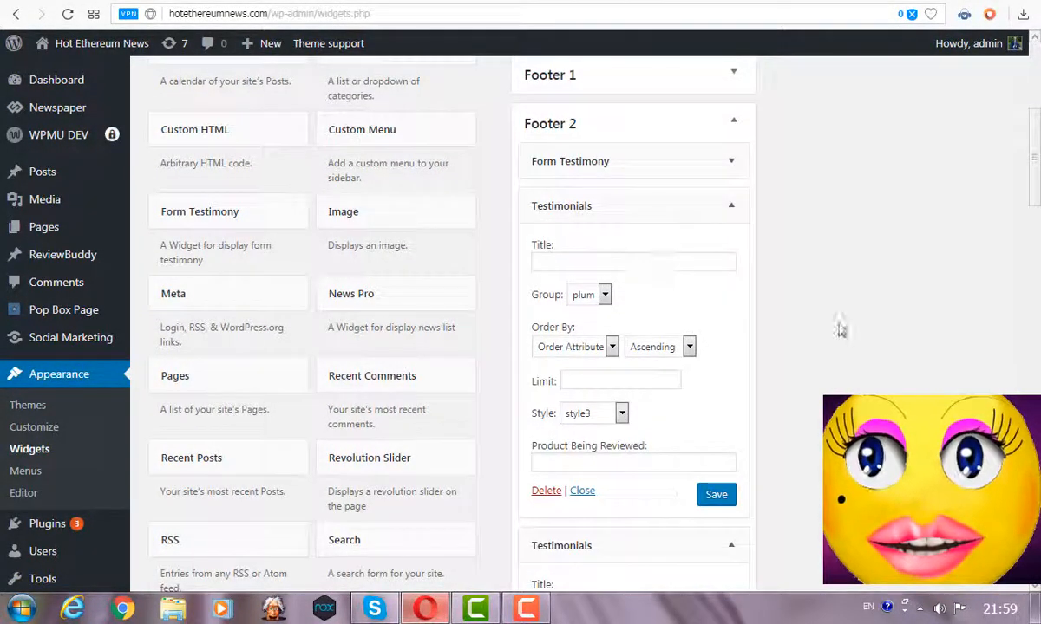
{"action": "scroll", "coordinate": [52, 521], "scroll_direction": "down", "scroll_amount": 5}
{"action": "mouse_move", "coordinate": [52, 523]}
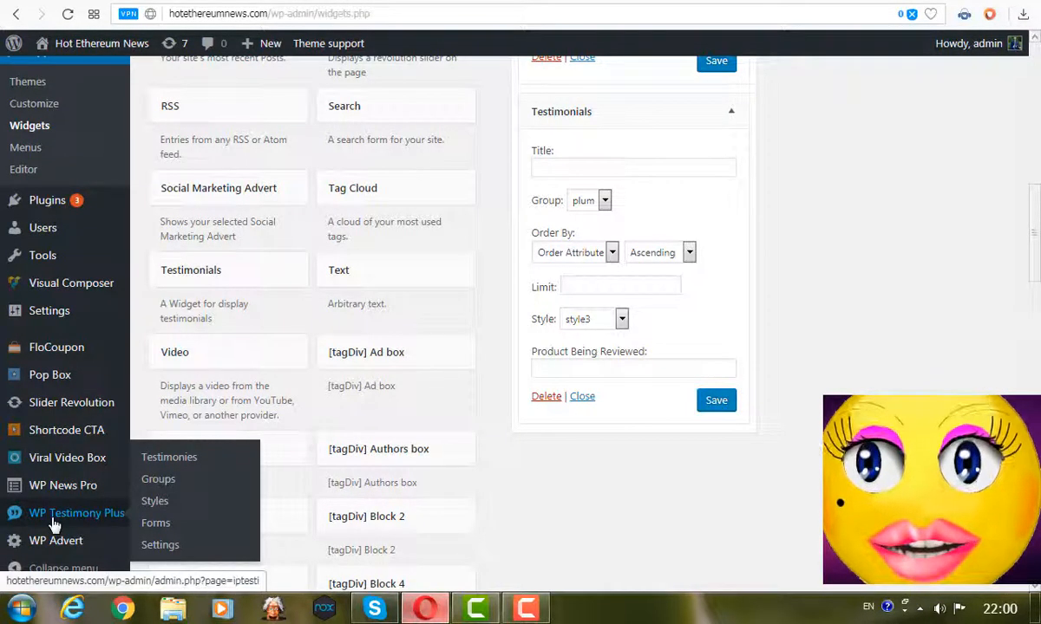
{"action": "left_click", "coordinate": [159, 526]}
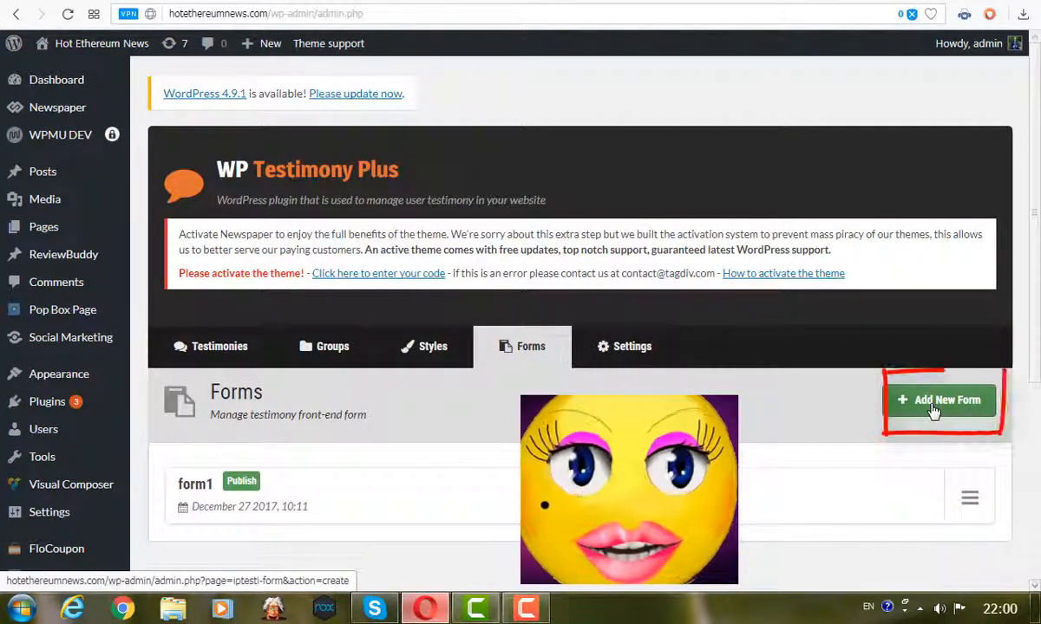
Start a new testimony form with description plum and input labels name, email and testimonial.
{"action": "left_click", "coordinate": [932, 403]}
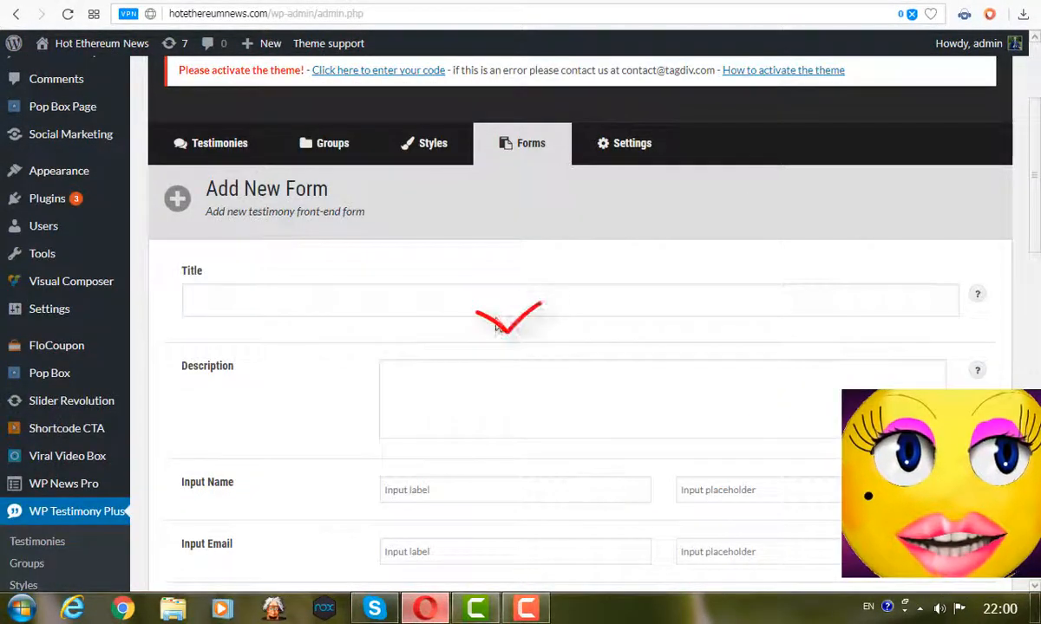
{"action": "left_click", "coordinate": [500, 389]}
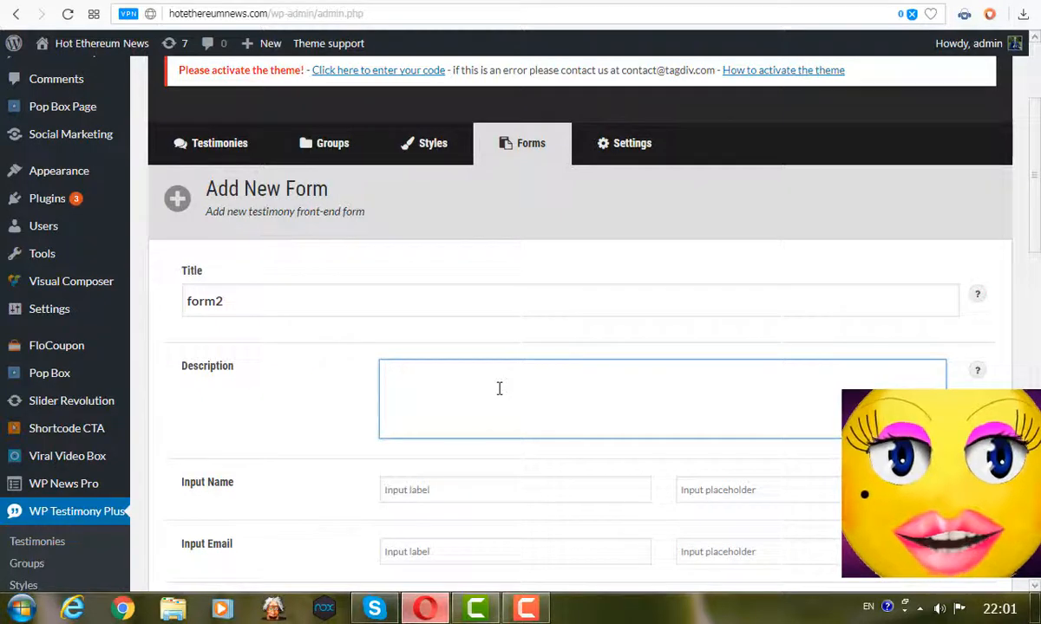
{"action": "type", "text": "plum"}
{"action": "scroll", "coordinate": [491, 395], "scroll_direction": "down", "scroll_amount": 1}
{"action": "left_click", "coordinate": [491, 401]}
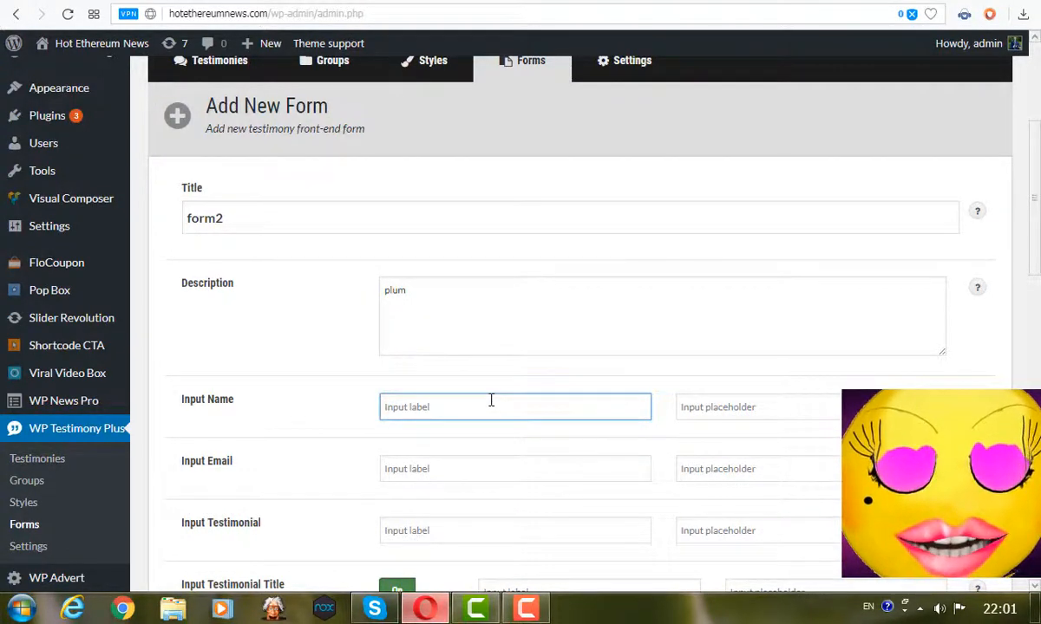
{"action": "type", "text": "name"}
{"action": "left_click", "coordinate": [469, 467]}
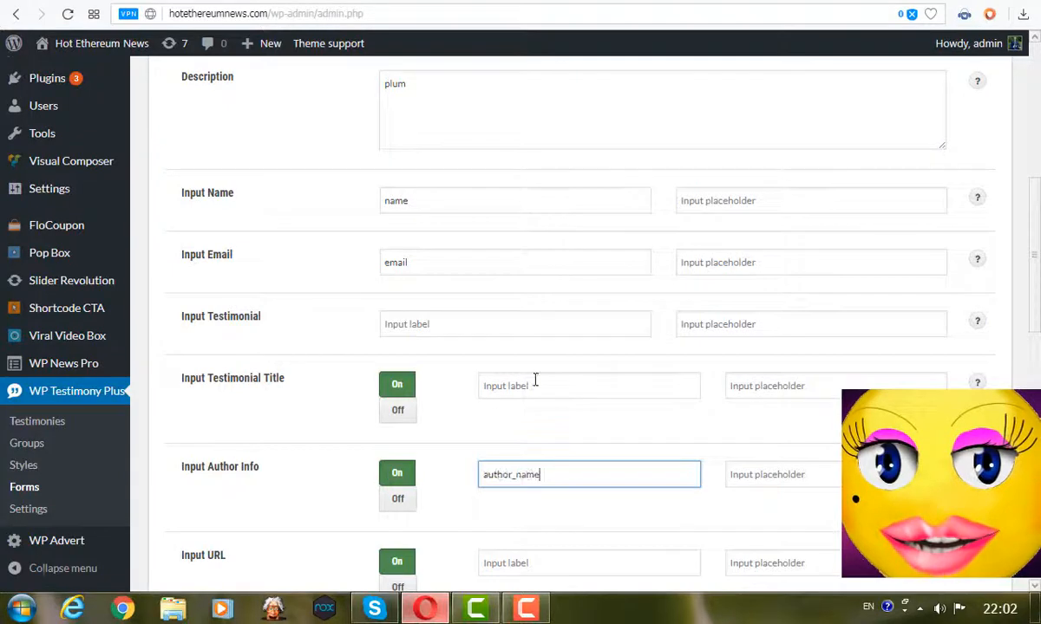
{"action": "left_click", "coordinate": [535, 379]}
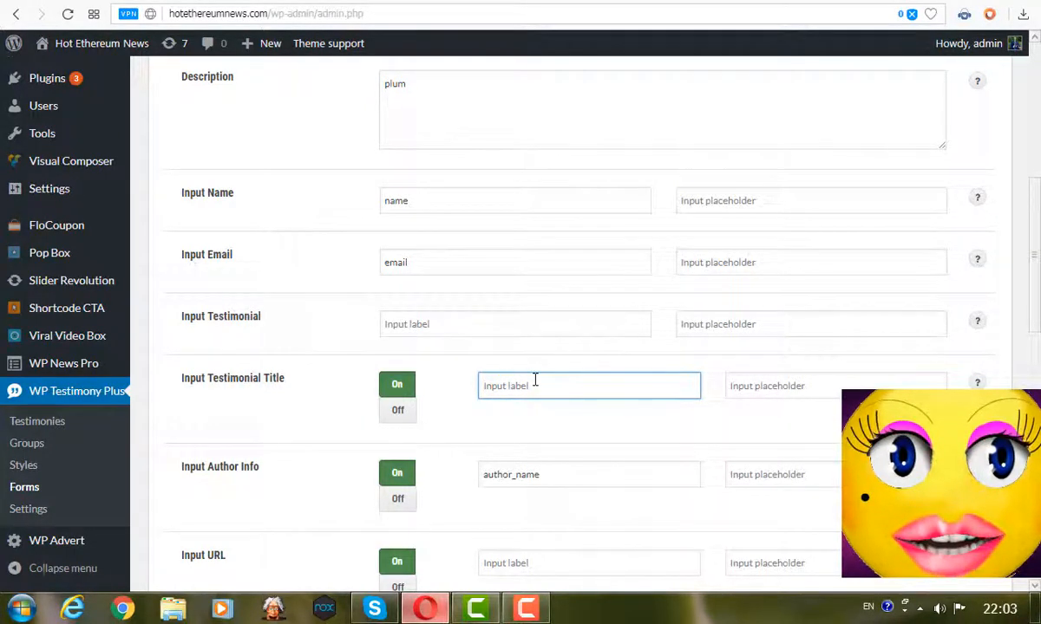
{"action": "type", "text": "testimonial"}
{"action": "scroll", "coordinate": [535, 379], "scroll_direction": "down", "scroll_amount": 1}
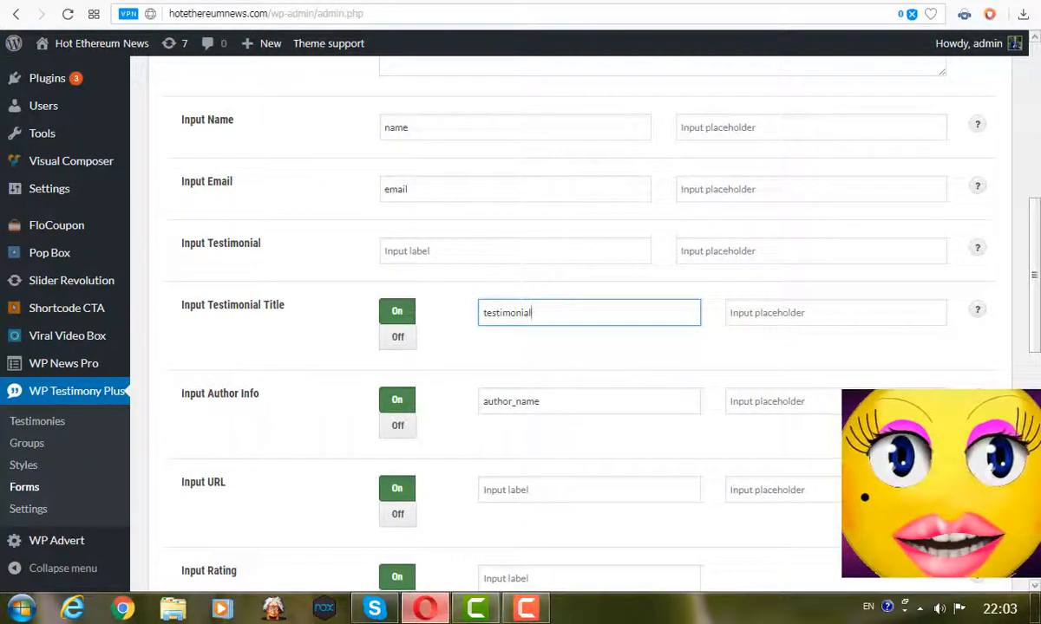
Label the form's submit button 'submit' and create the form.
{"action": "scroll", "coordinate": [572, 321], "scroll_direction": "down", "scroll_amount": 5}
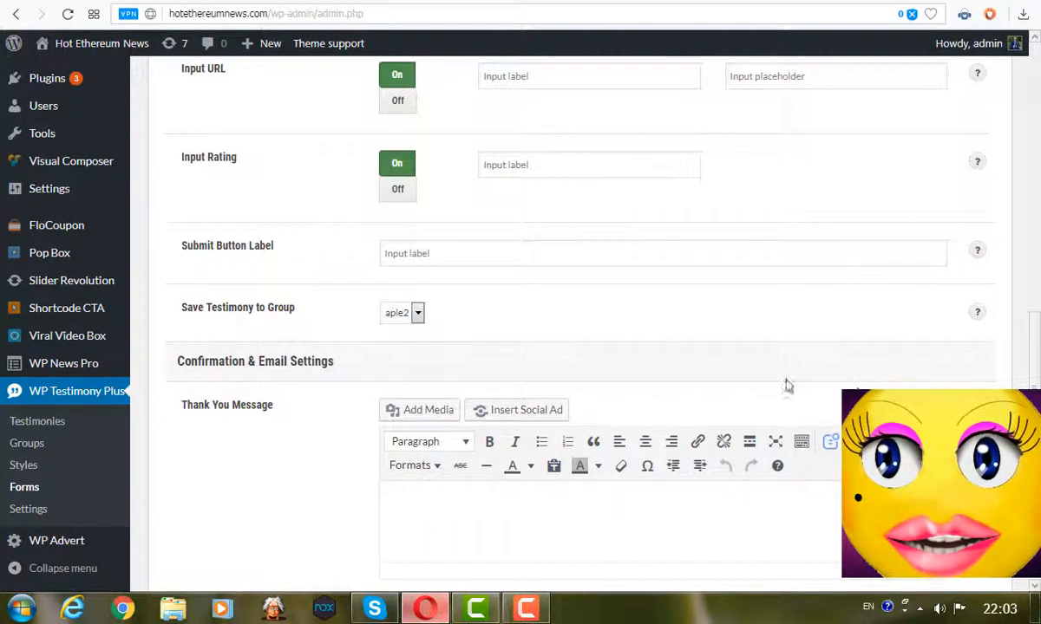
{"action": "left_click", "coordinate": [477, 250]}
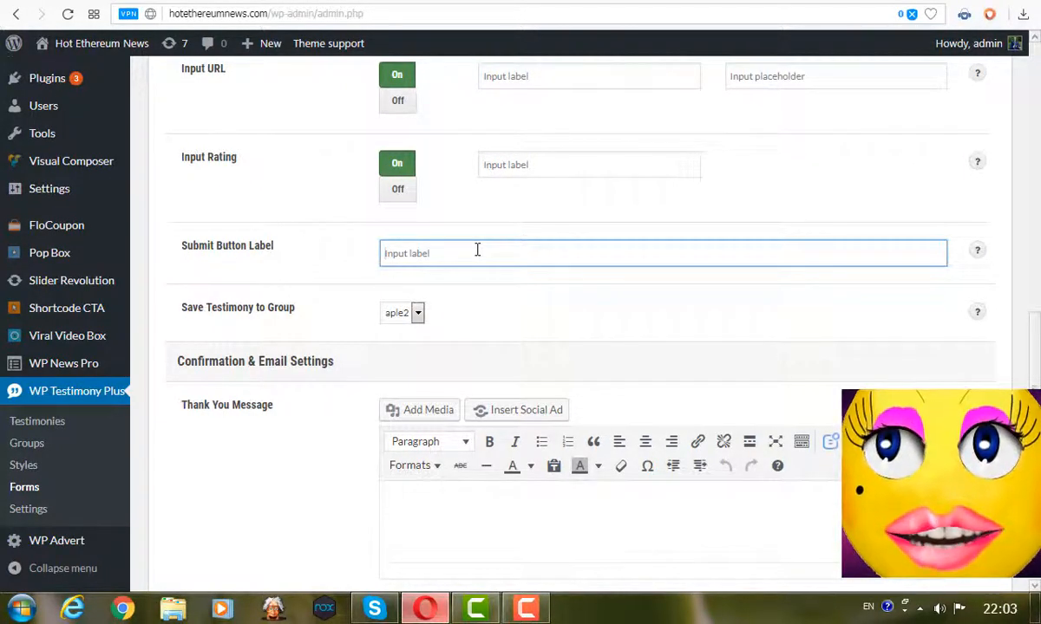
{"action": "type", "text": "submit"}
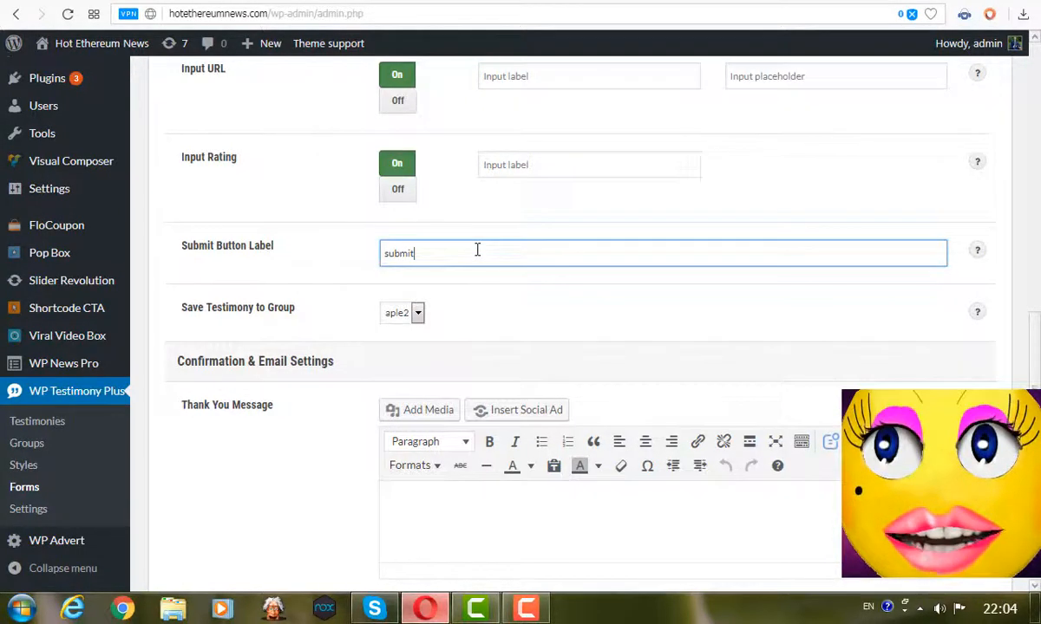
{"action": "scroll", "coordinate": [477, 250], "scroll_direction": "down", "scroll_amount": 5}
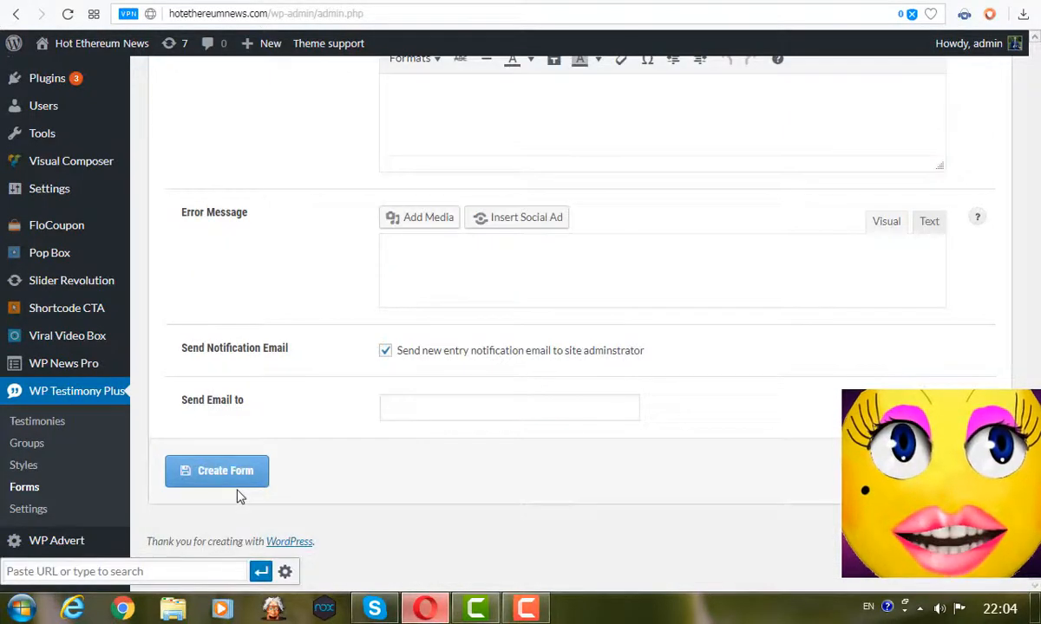
{"action": "left_click", "coordinate": [217, 471]}
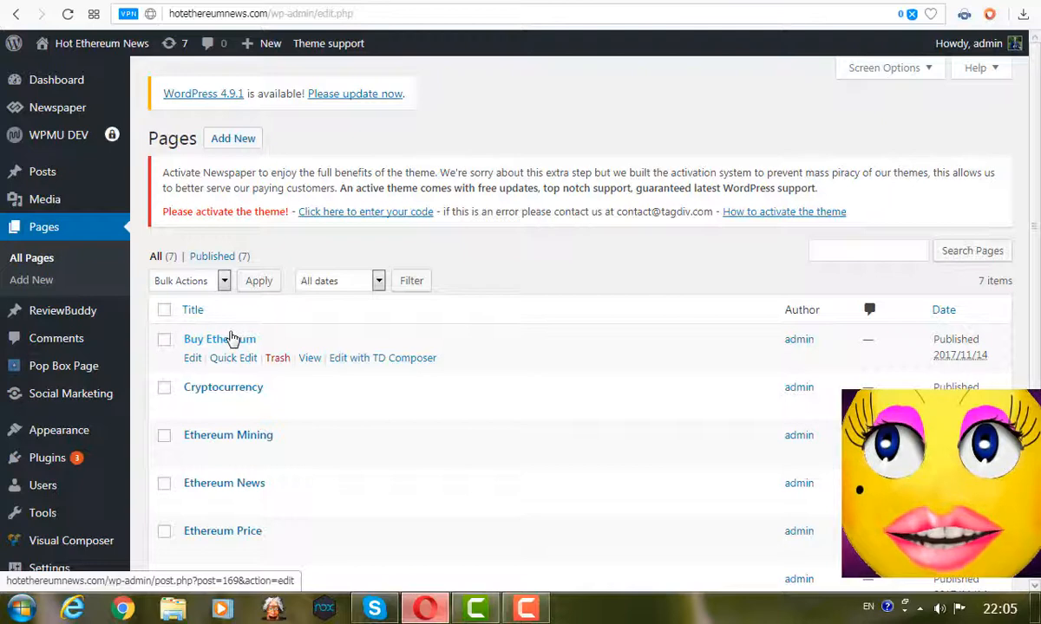
Insert form2 into the Buy Ethereum page with the Insert Form Testimony button, displayed inline.
{"action": "left_click", "coordinate": [232, 338]}
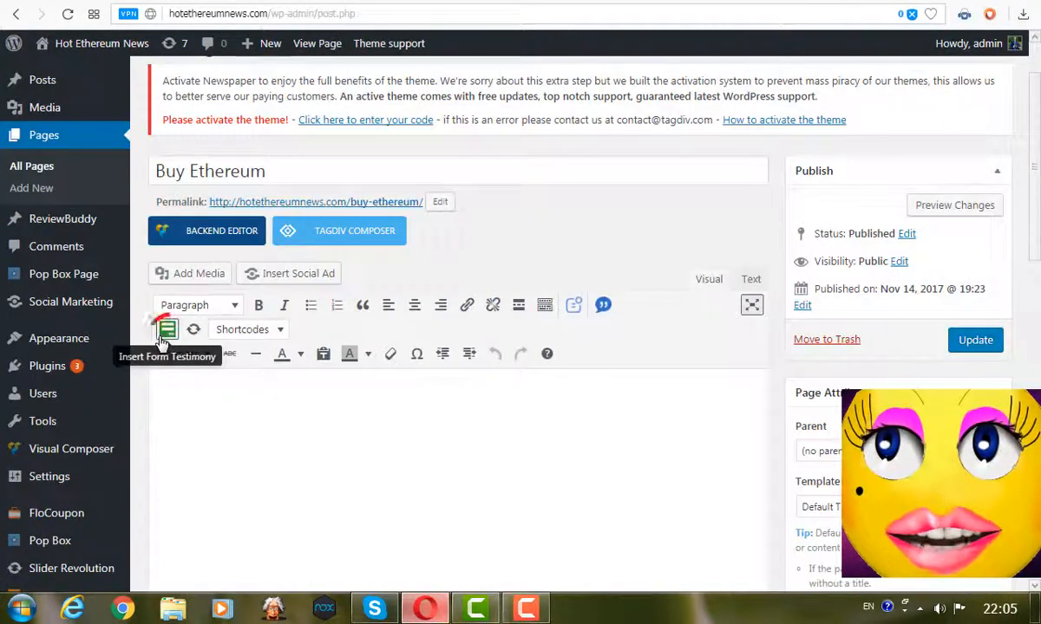
{"action": "left_click", "coordinate": [165, 338]}
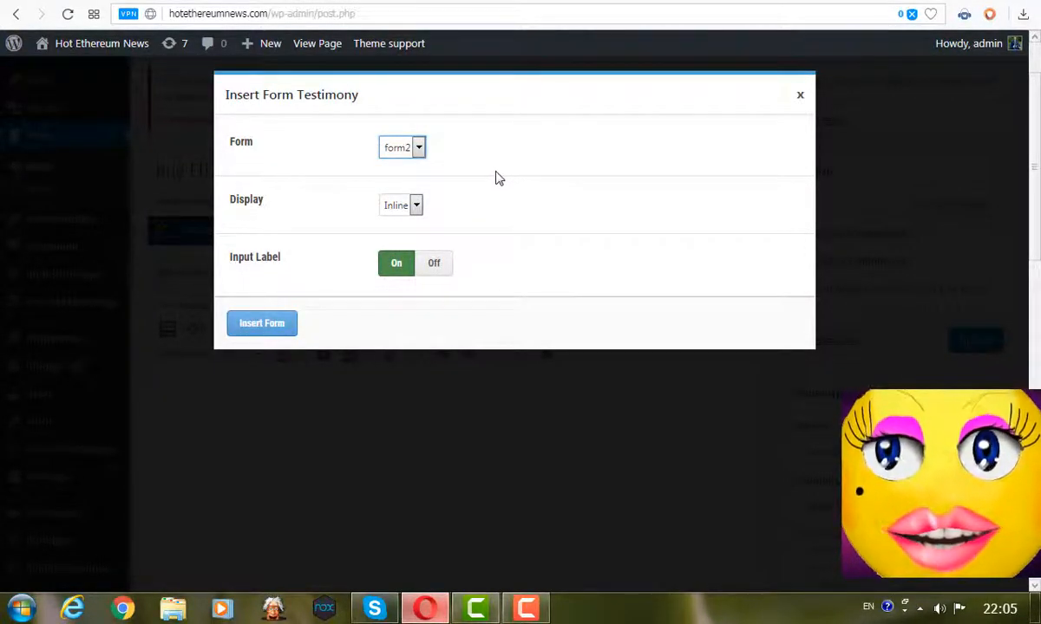
{"action": "left_click", "coordinate": [416, 205]}
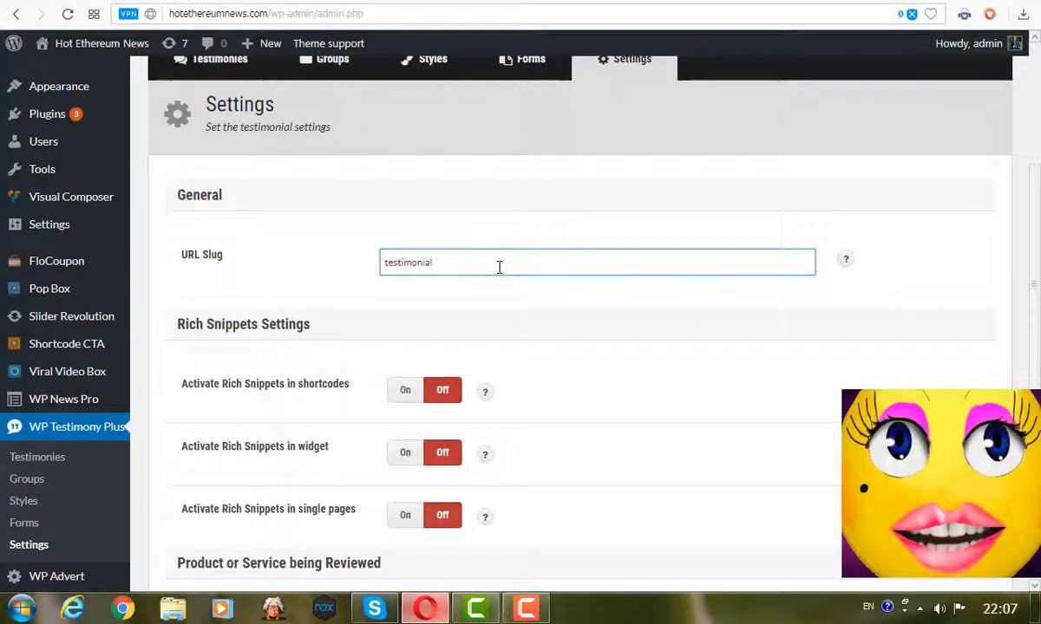
{"action": "left_click_drag", "start_coordinate": [1038, 245], "coordinate": [1039, 255]}
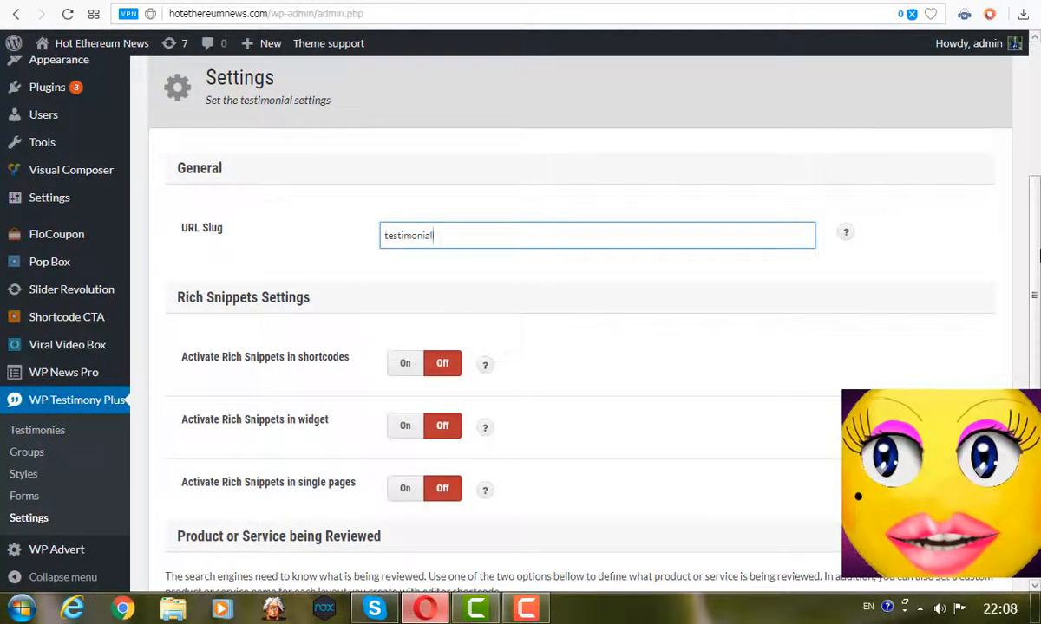
{"action": "scroll", "coordinate": [1034, 254], "scroll_direction": "down", "scroll_amount": 4}
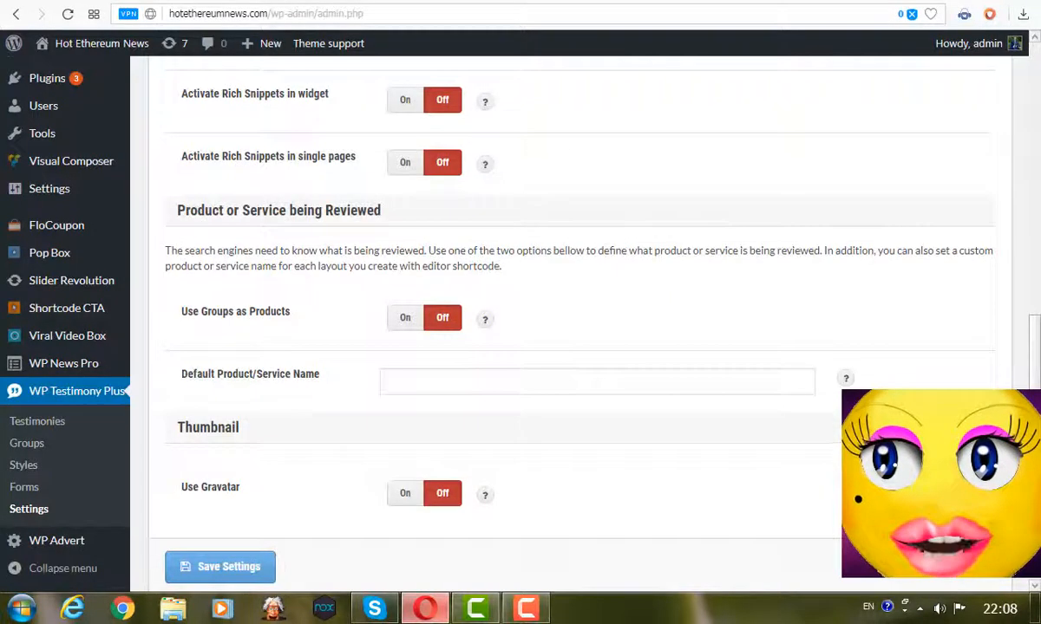